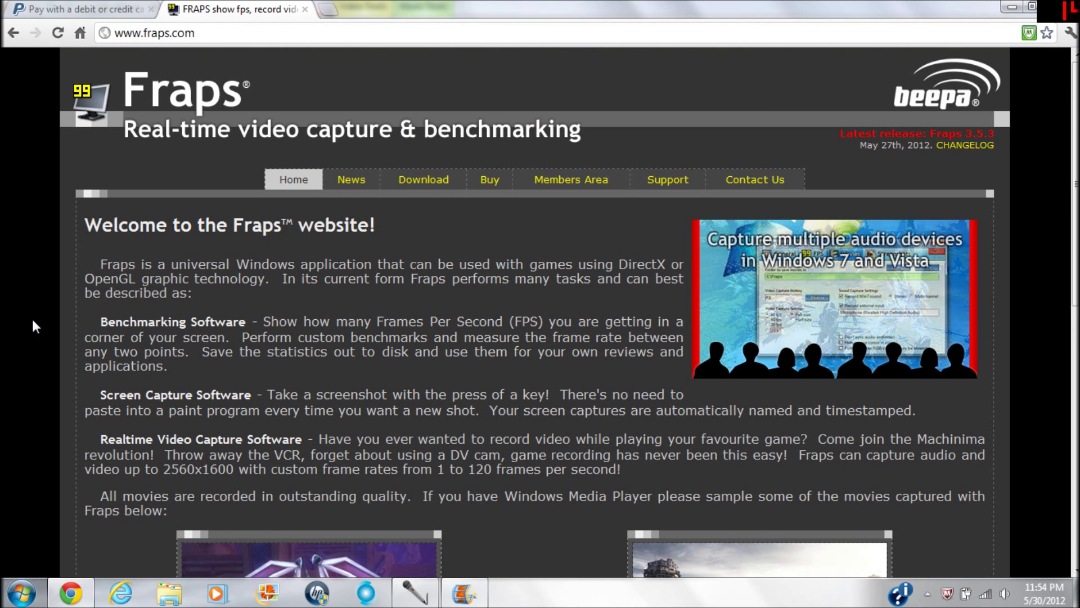
Examine the Fraps home page, including its feature descriptions and the sample game movies.
scroll(31, 316, down, 2)
scroll(33, 326, down, 1)
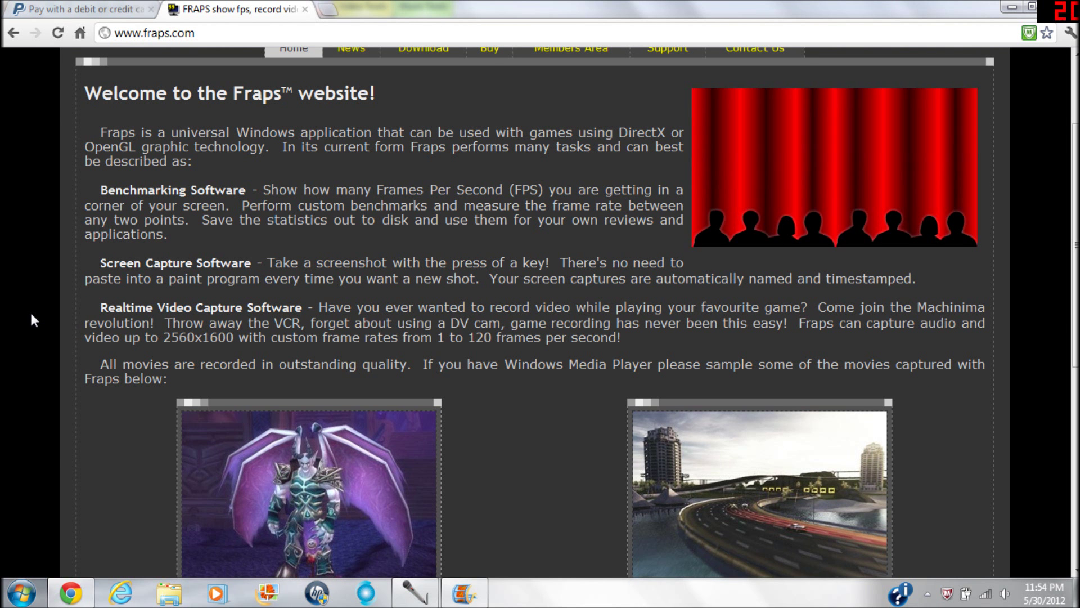
scroll(33, 320, up, 3)
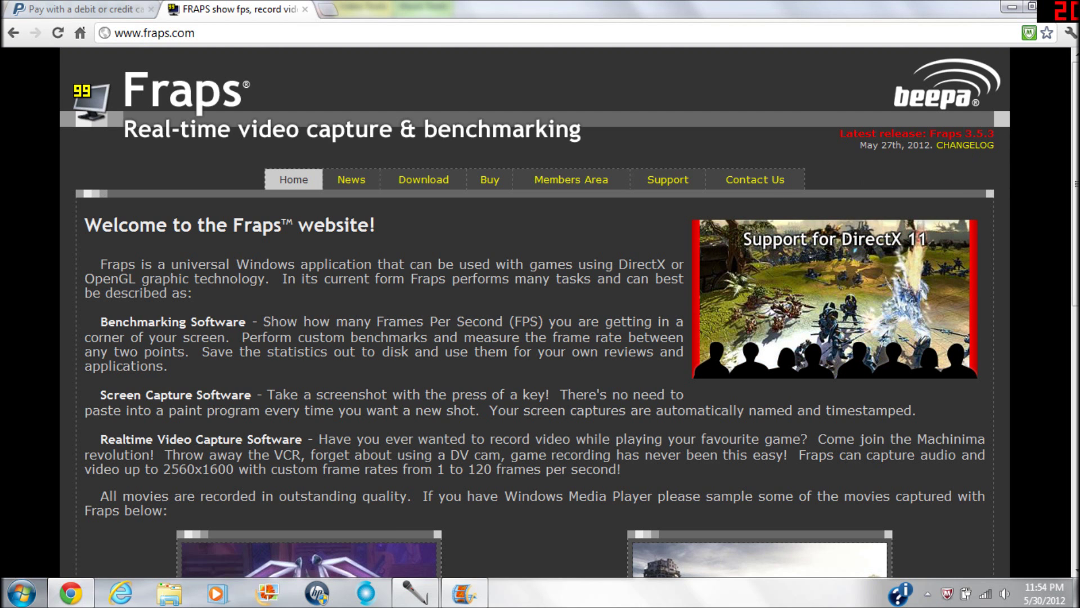
scroll(55, 329, down, 1)
scroll(47, 333, up, 1)
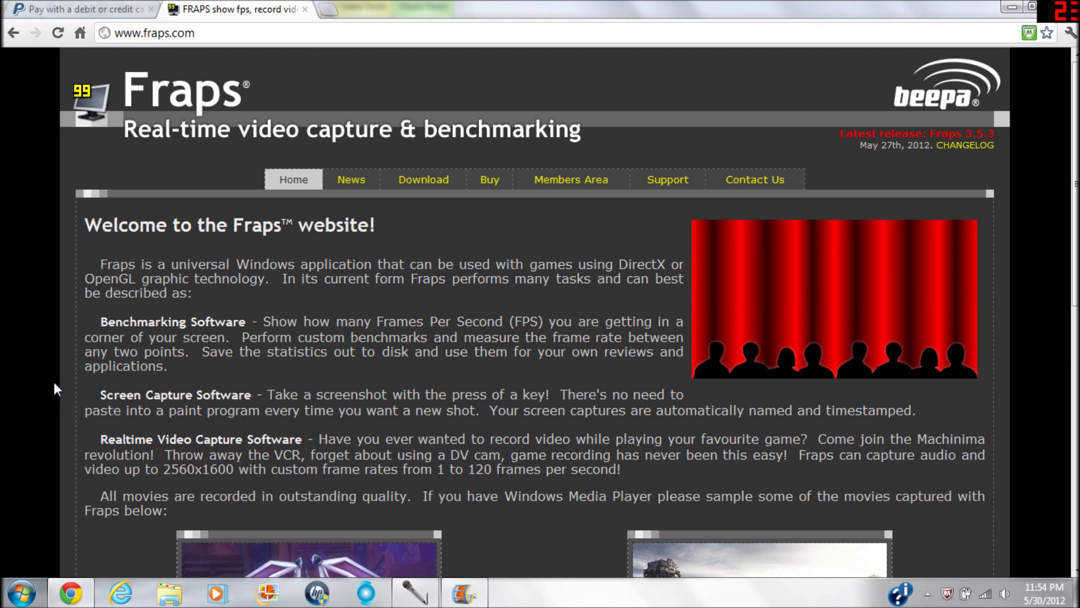
scroll(54, 385, down, 1)
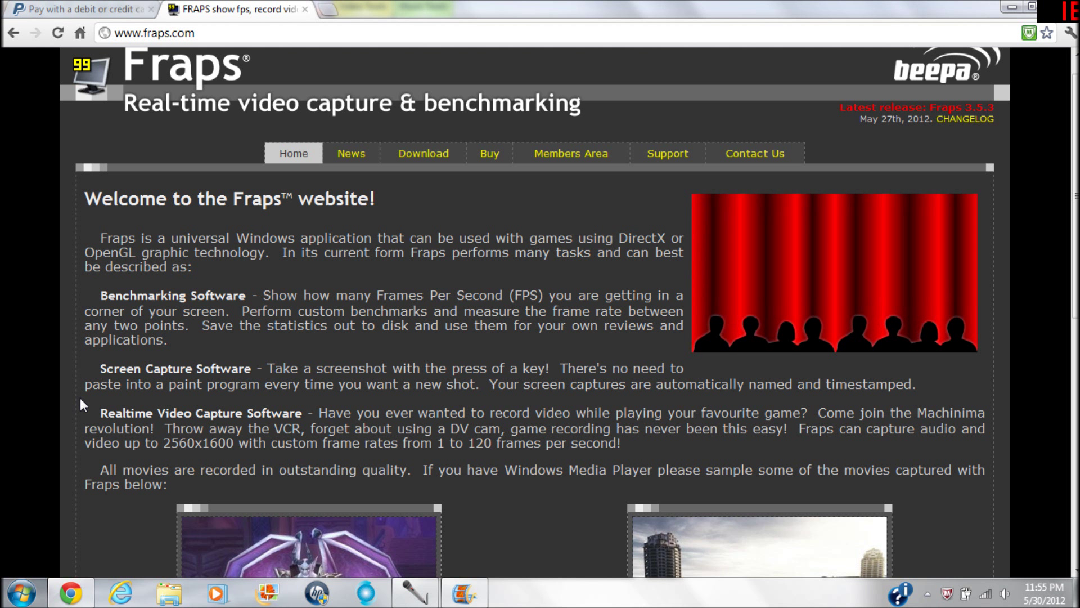
scroll(575, 433, down, 5)
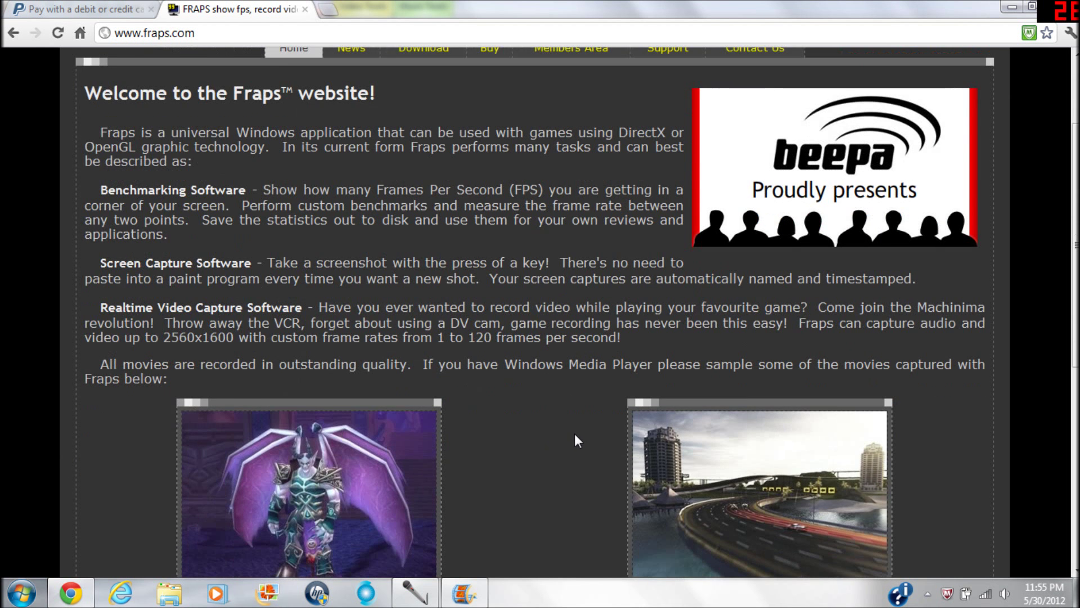
scroll(583, 383, down, 3)
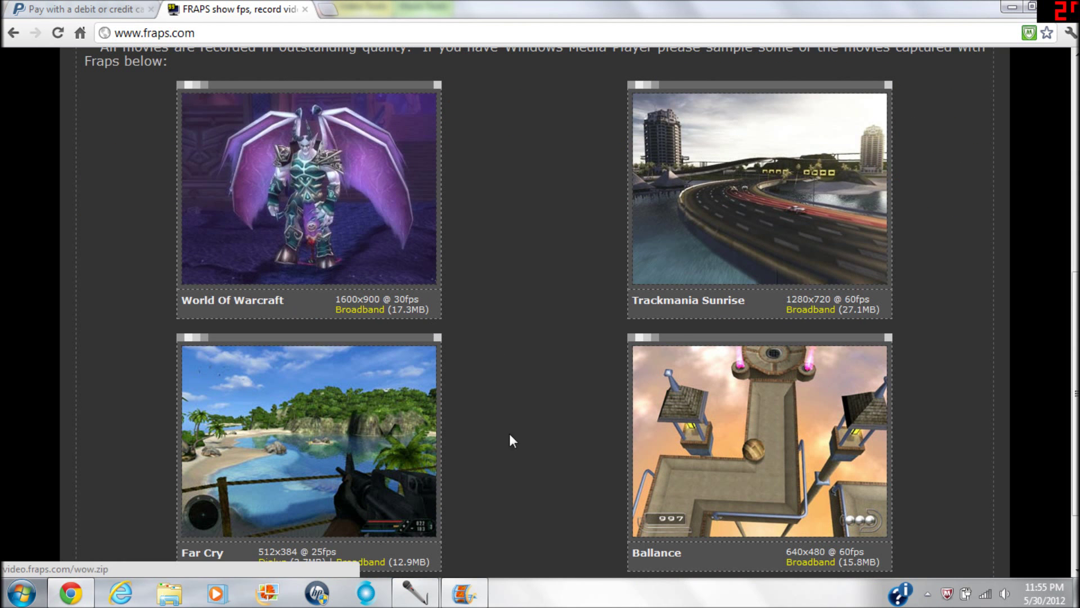
scroll(509, 439, down, 2)
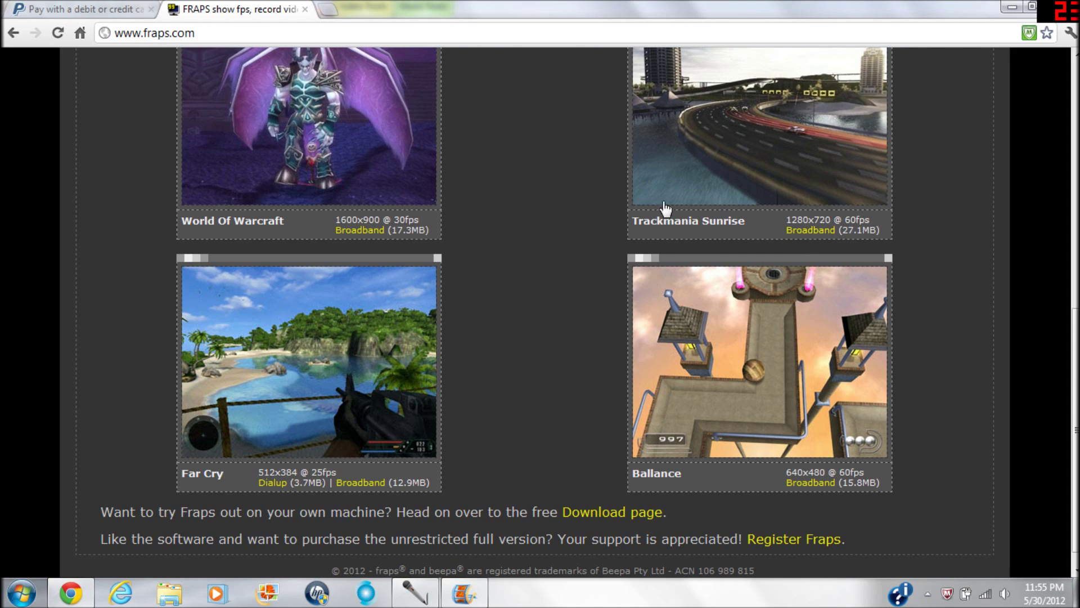
scroll(489, 320, up, 3)
scroll(518, 273, down, 3)
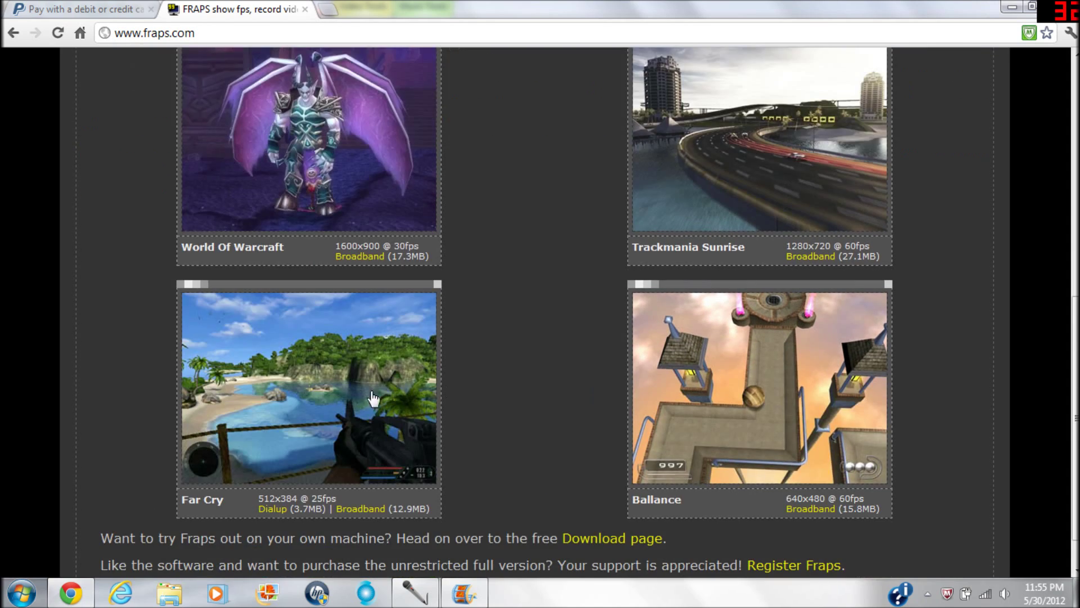
scroll(551, 366, up, 8)
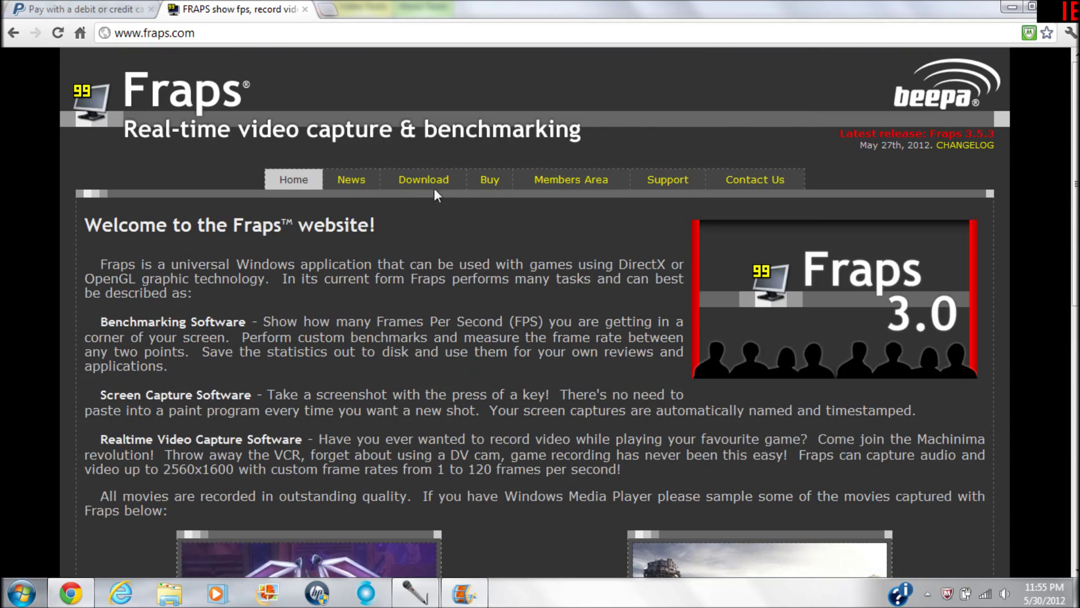
Review the Fraps 3.5.3 download page and the purchase page with its ordering notes.
click(414, 177)
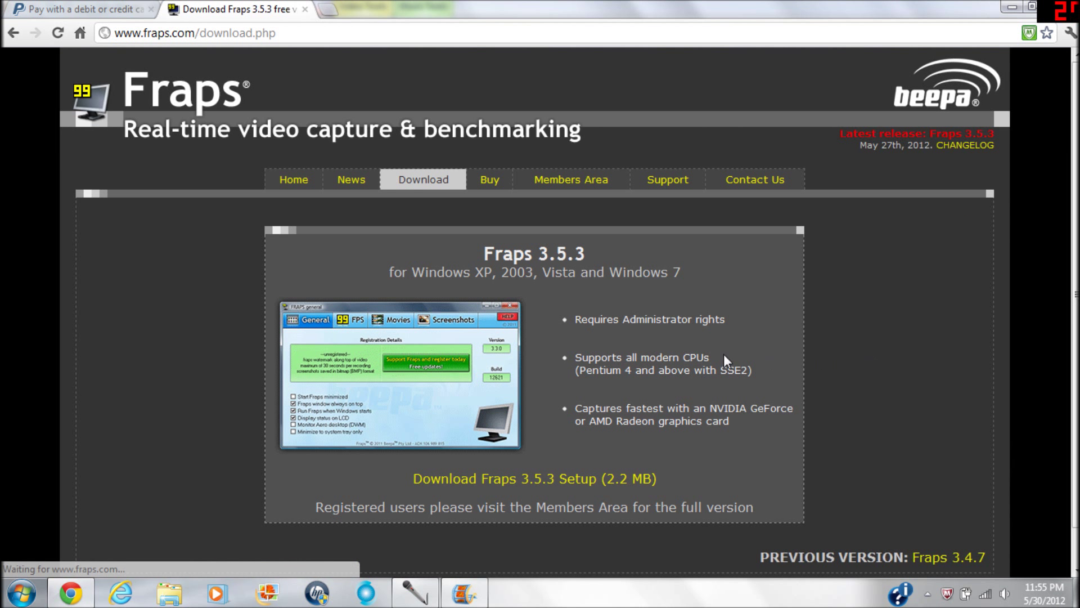
scroll(437, 447, down, 2)
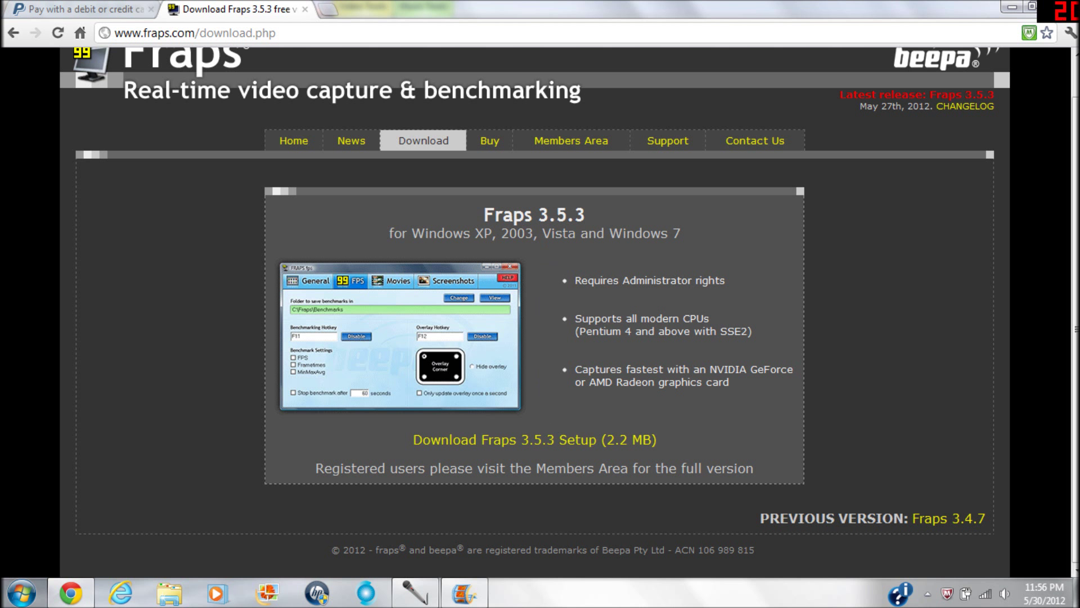
click(500, 147)
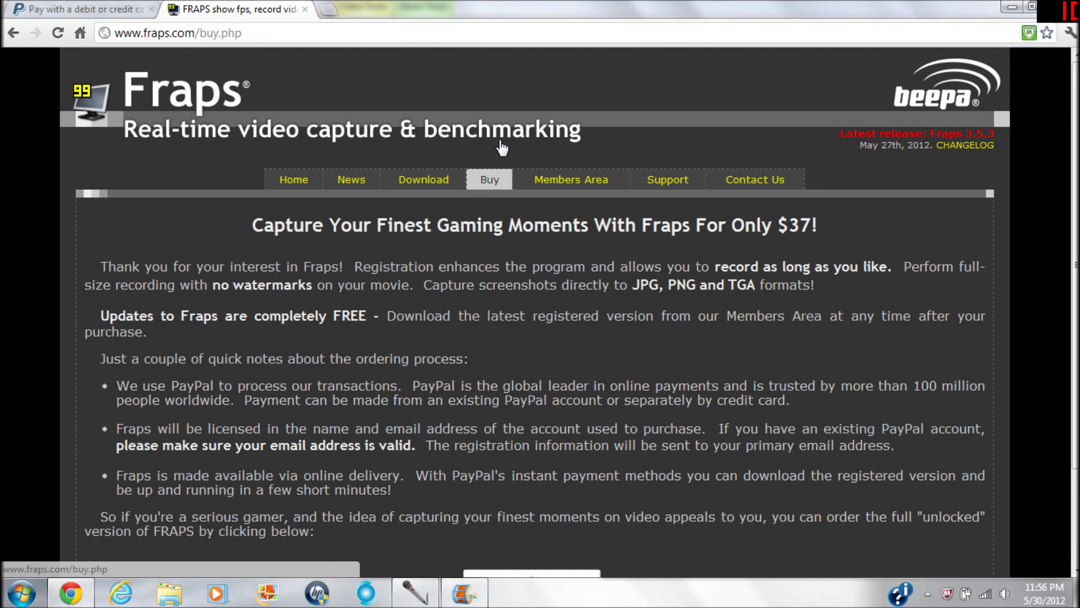
scroll(533, 490, down, 3)
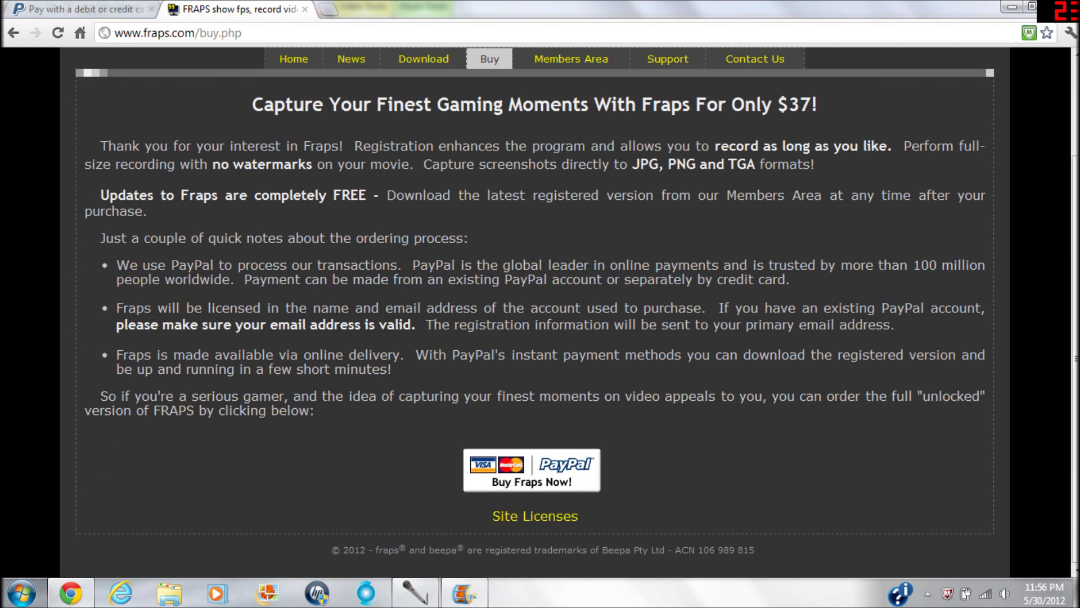
Start buying Fraps through PayPal and examine the card payment form down to its review option.
click(532, 486)
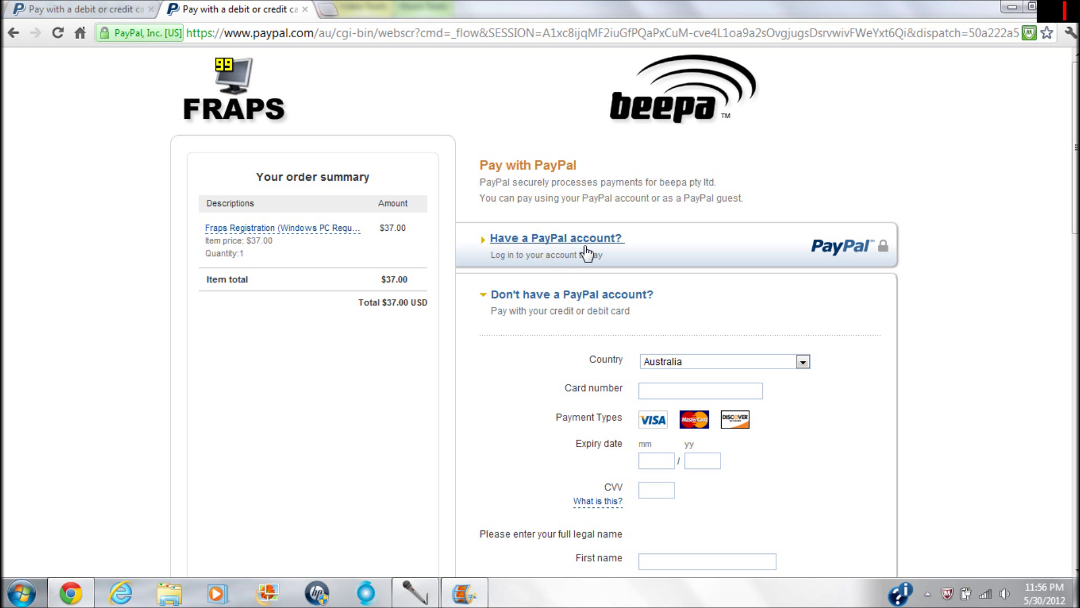
scroll(613, 322, down, 1)
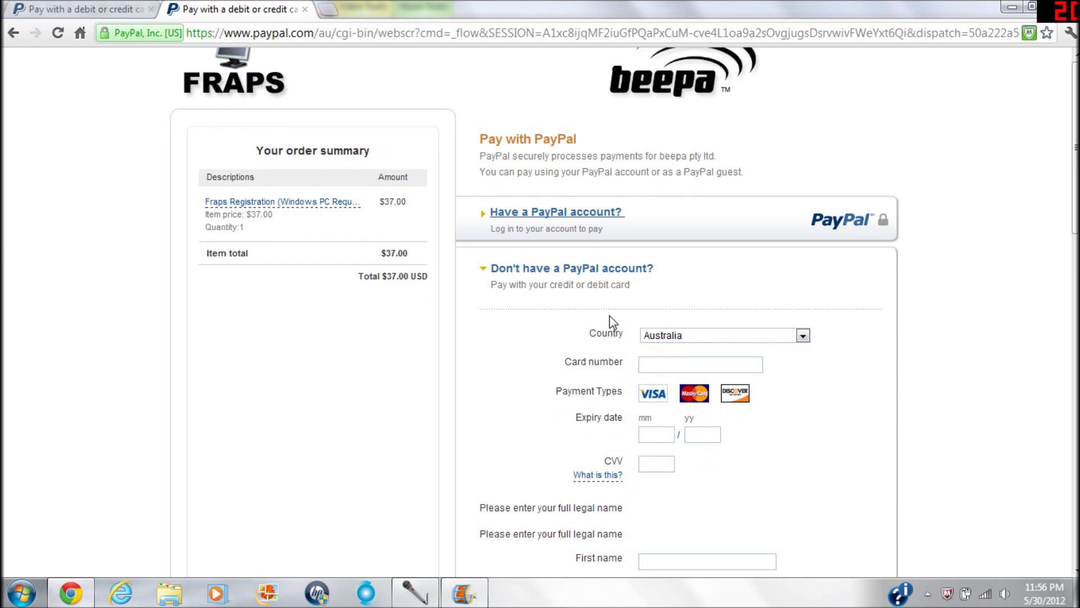
scroll(612, 322, down, 3)
scroll(731, 277, down, 6)
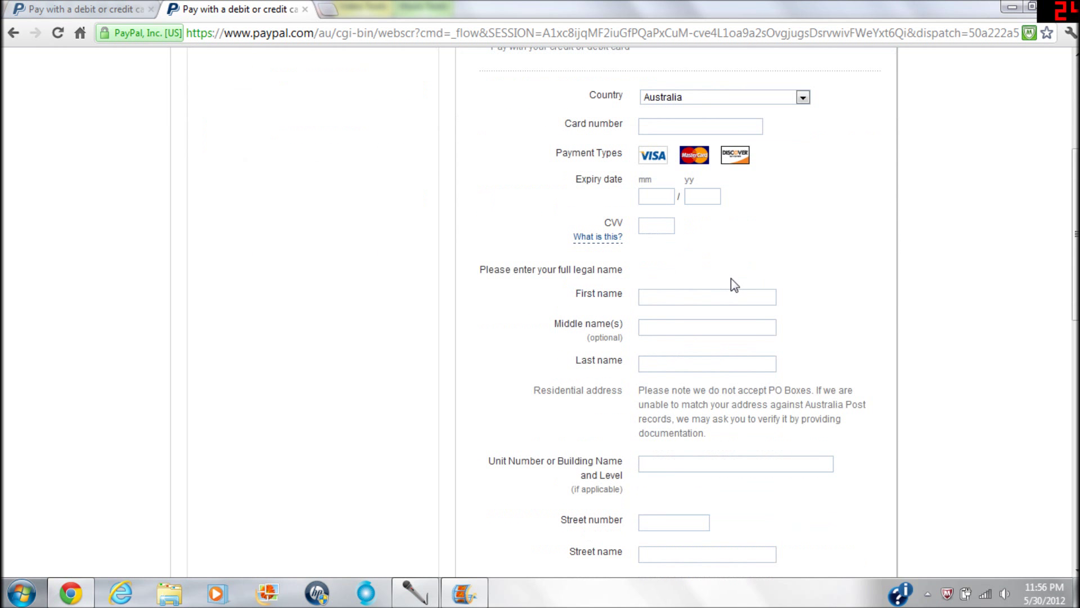
scroll(731, 278, up, 3)
scroll(677, 373, down, 12)
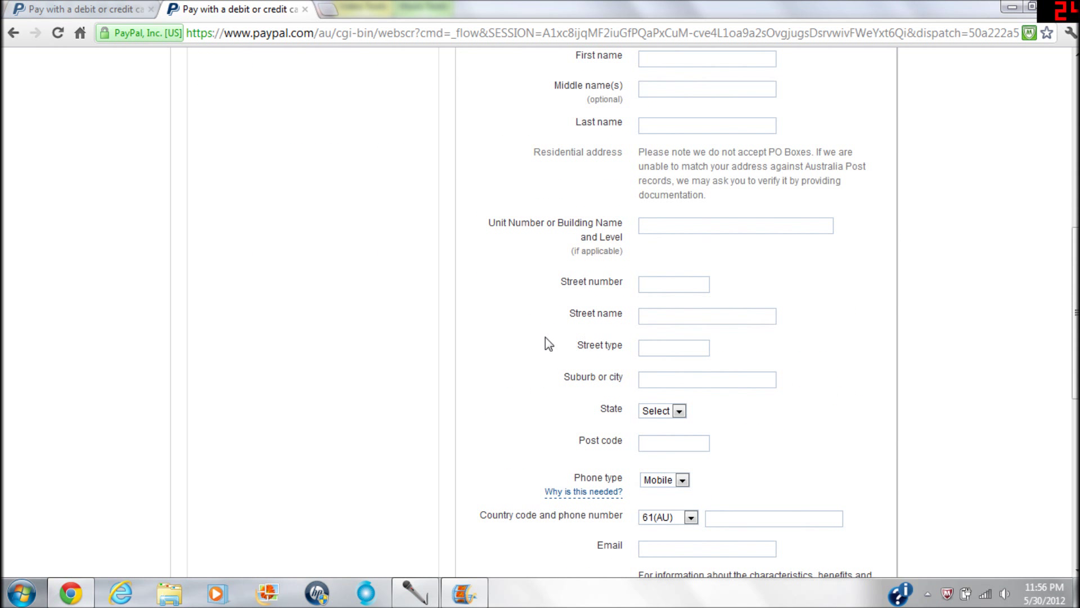
scroll(562, 350, down, 2)
double_click(591, 292)
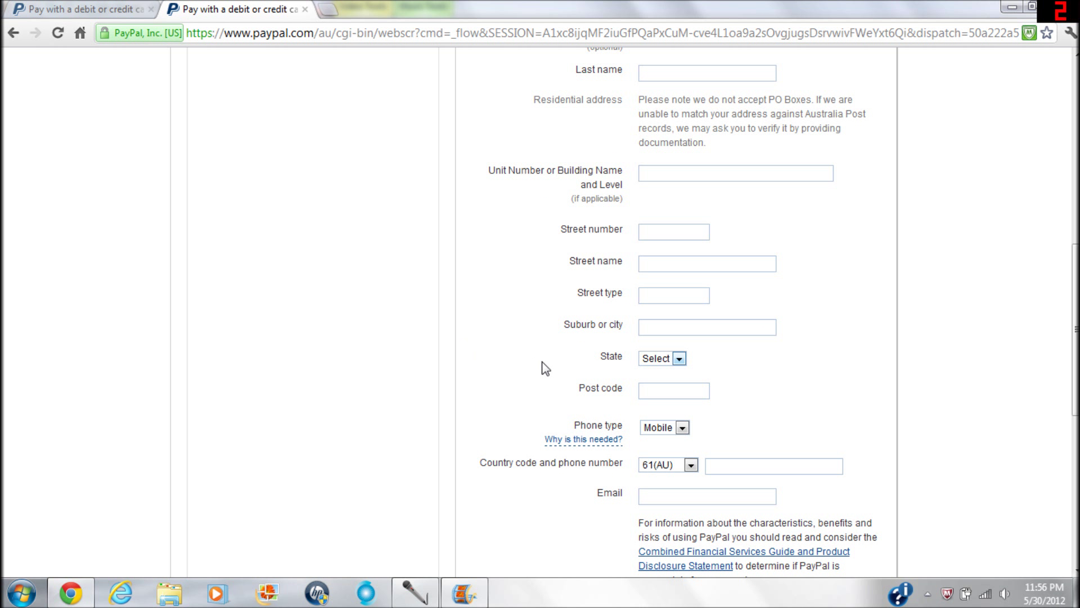
scroll(627, 318, down, 3)
scroll(700, 212, up, 1)
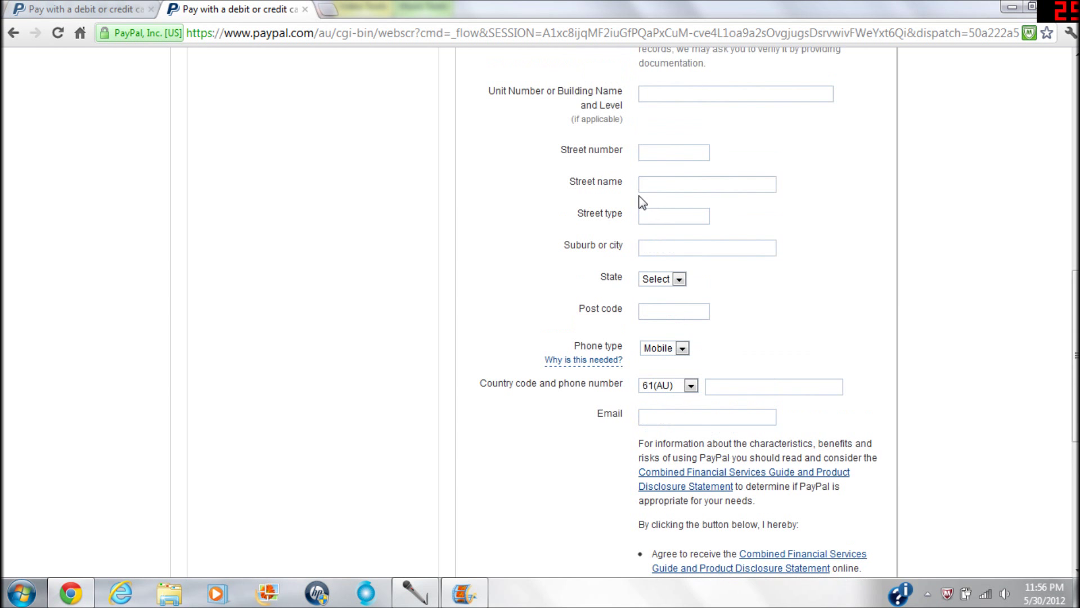
scroll(639, 201, down, 2)
scroll(632, 260, down, 1)
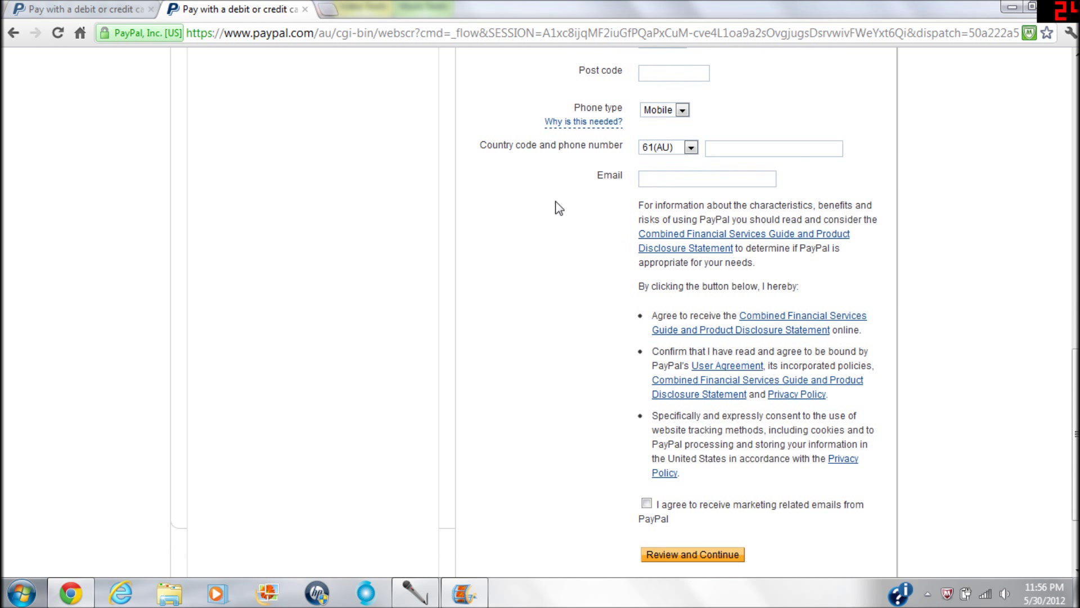
scroll(682, 458, down, 1)
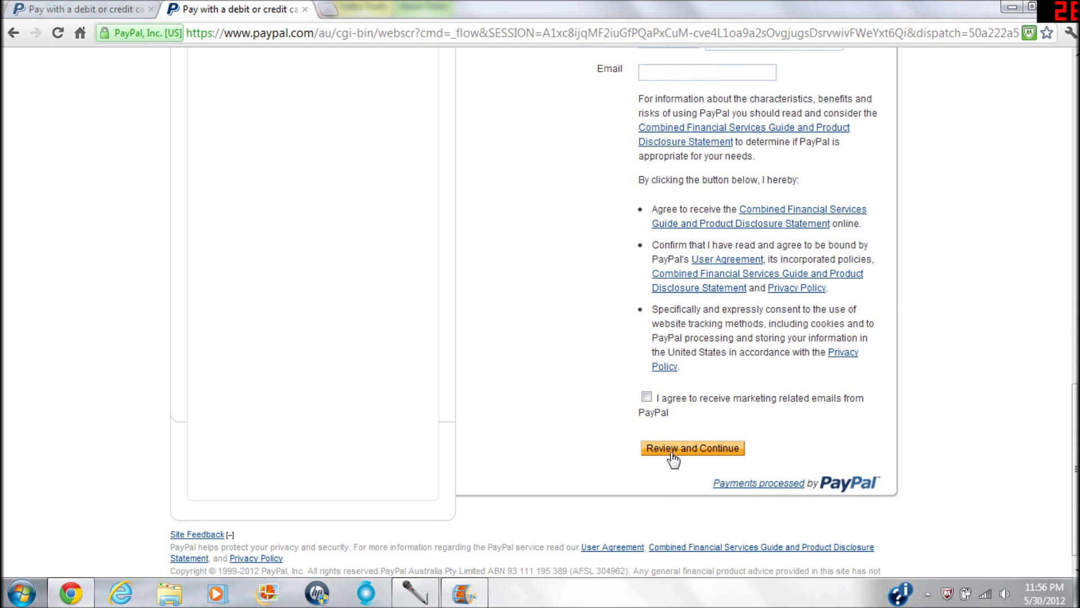
scroll(677, 460, up, 5)
scroll(612, 448, up, 10)
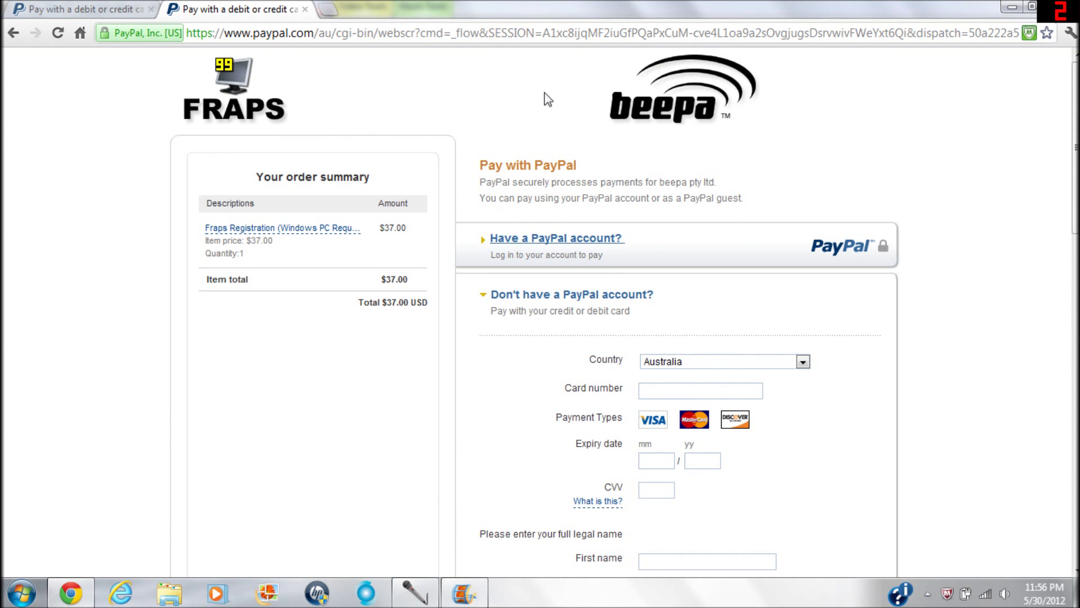
Return to the Fraps site, open the Members Area's full version download page and highlight the new system requirements.
click(14, 33)
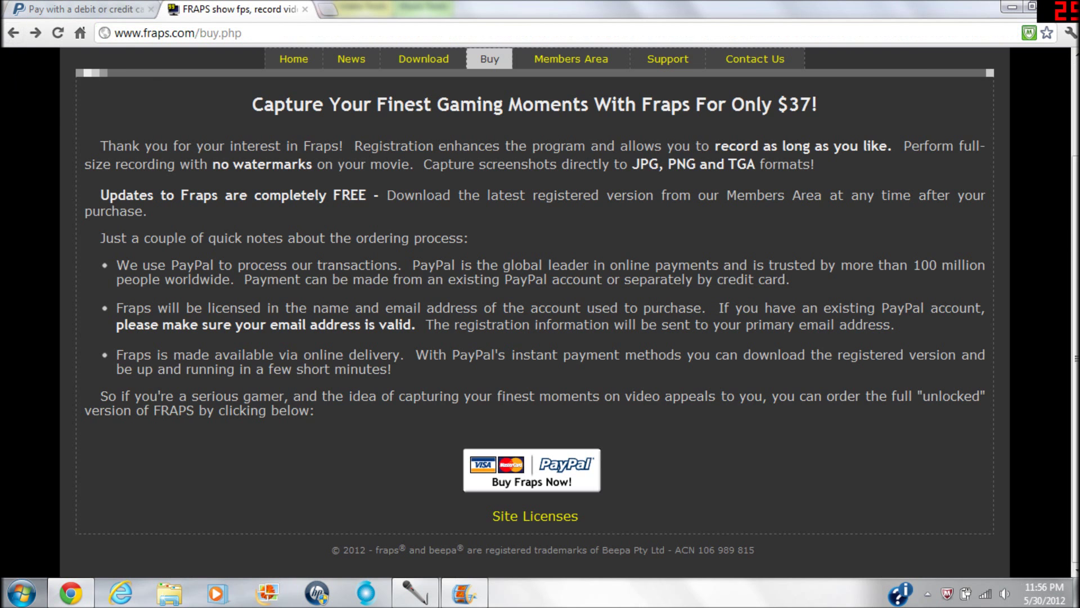
scroll(577, 162, up, 2)
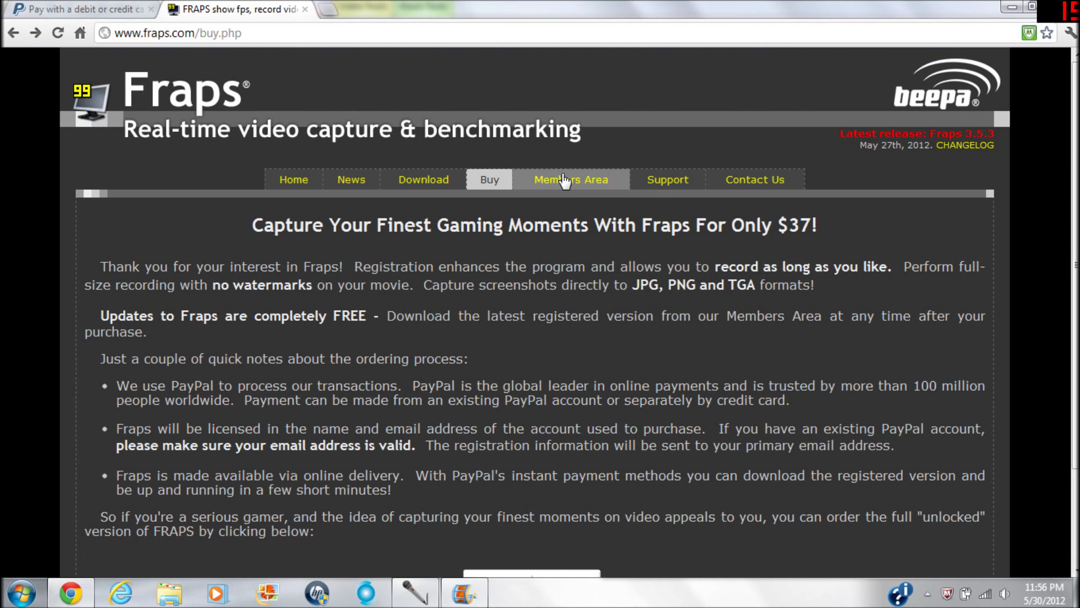
click(565, 178)
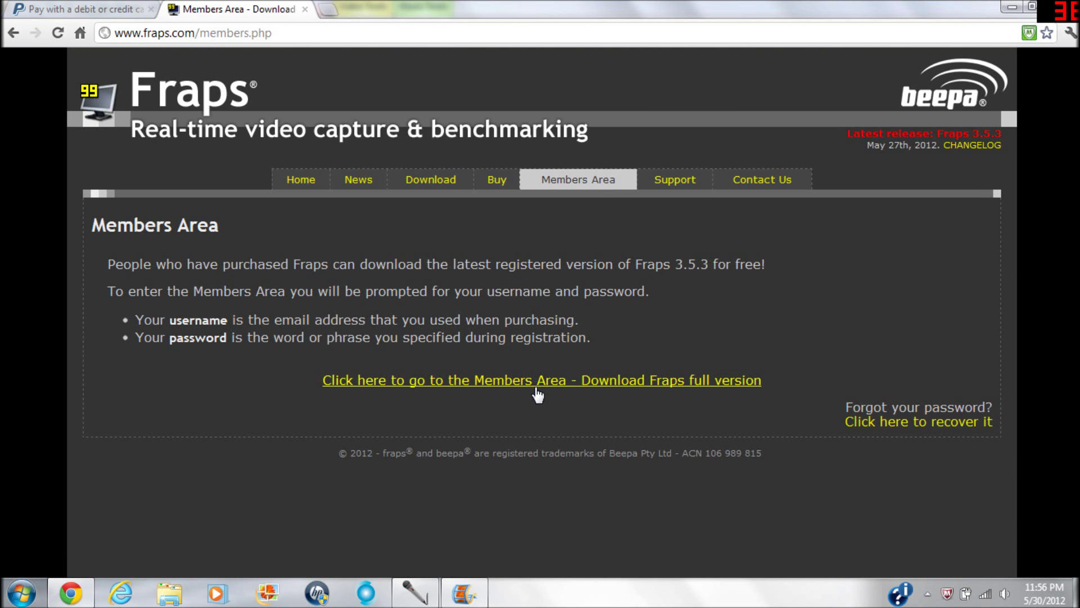
click(539, 383)
scroll(540, 387, down, 3)
scroll(541, 386, down, 3)
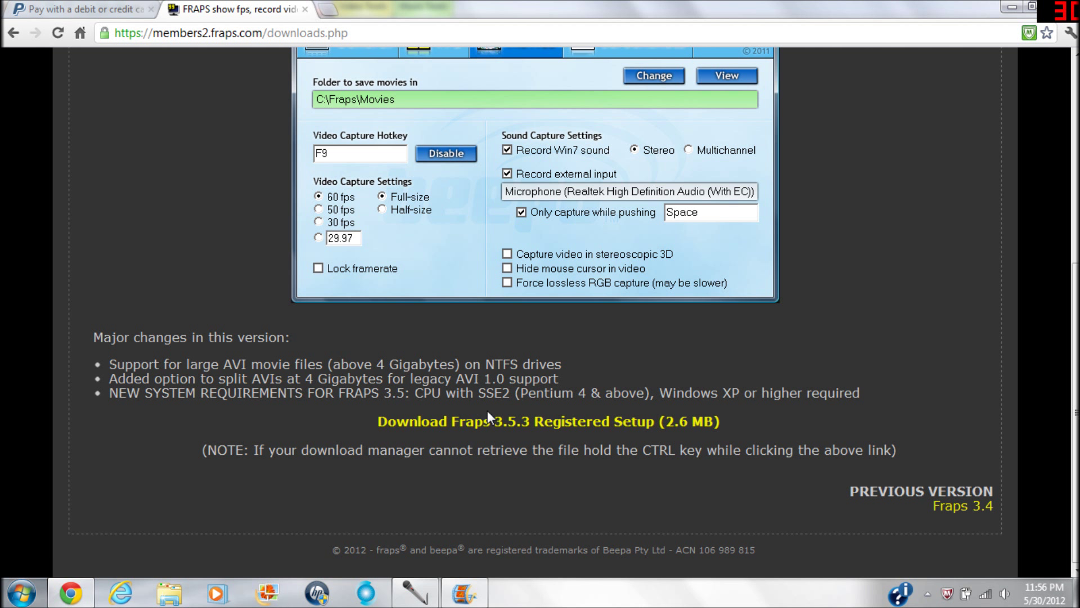
drag(412, 392, 845, 410)
click(825, 423)
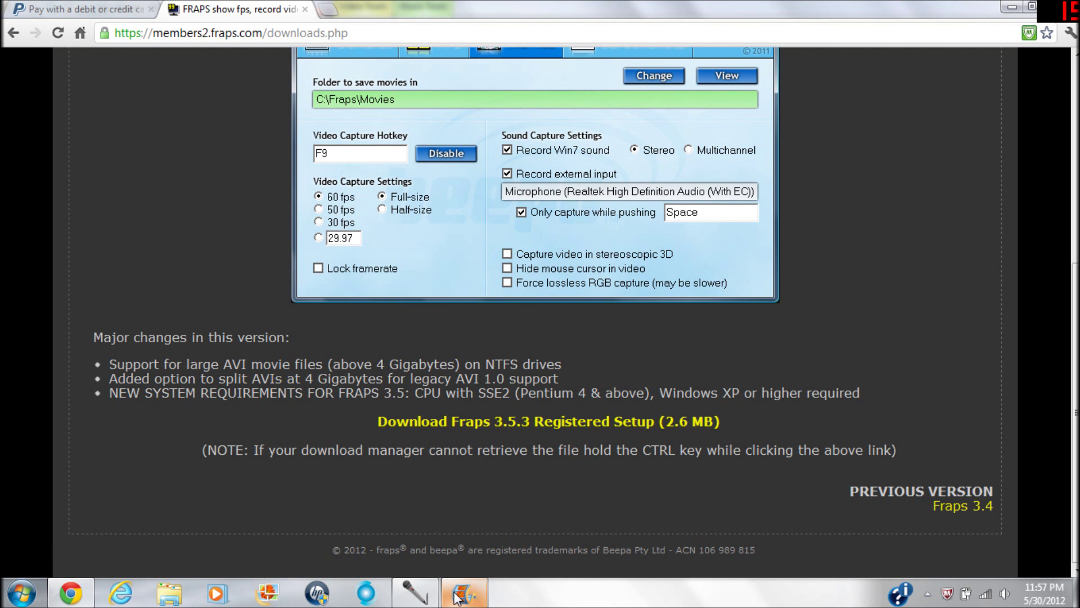
Bring up the settings window of the Fraps program already running in the background.
click(928, 594)
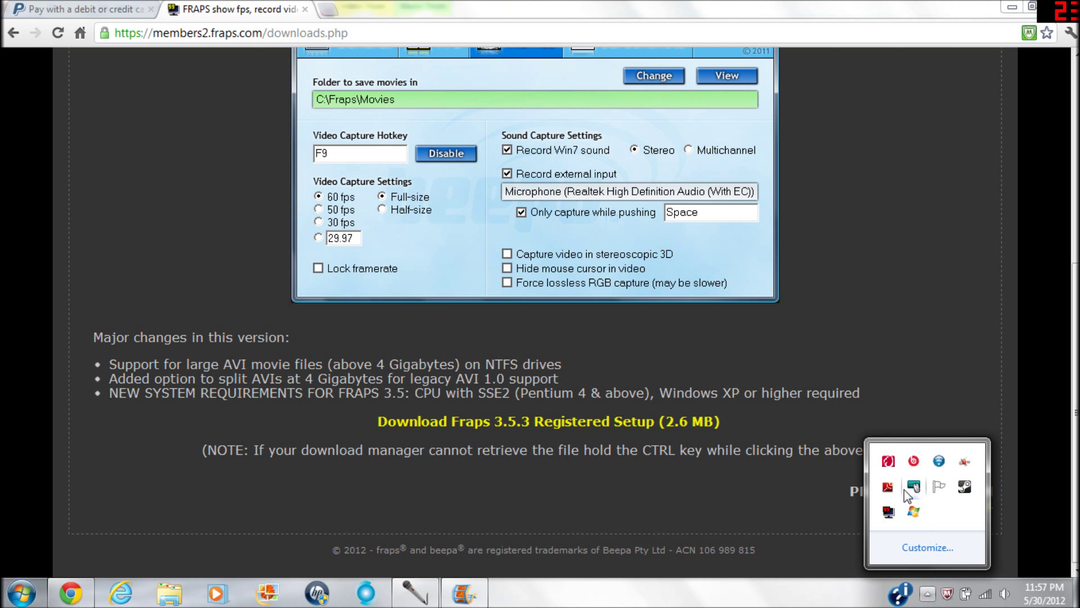
click(889, 512)
click(890, 513)
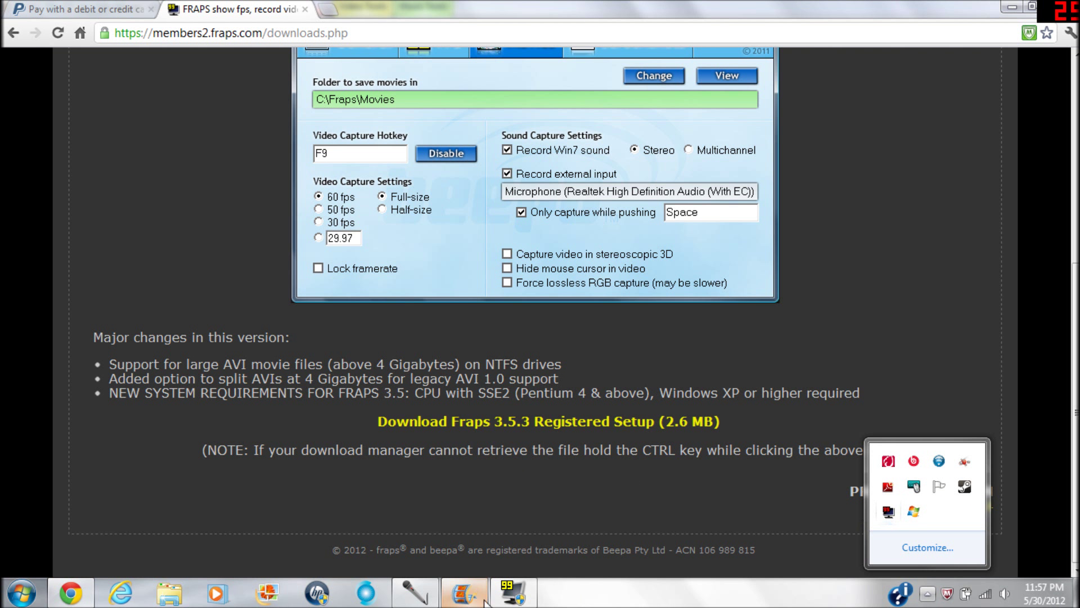
click(532, 602)
click(804, 470)
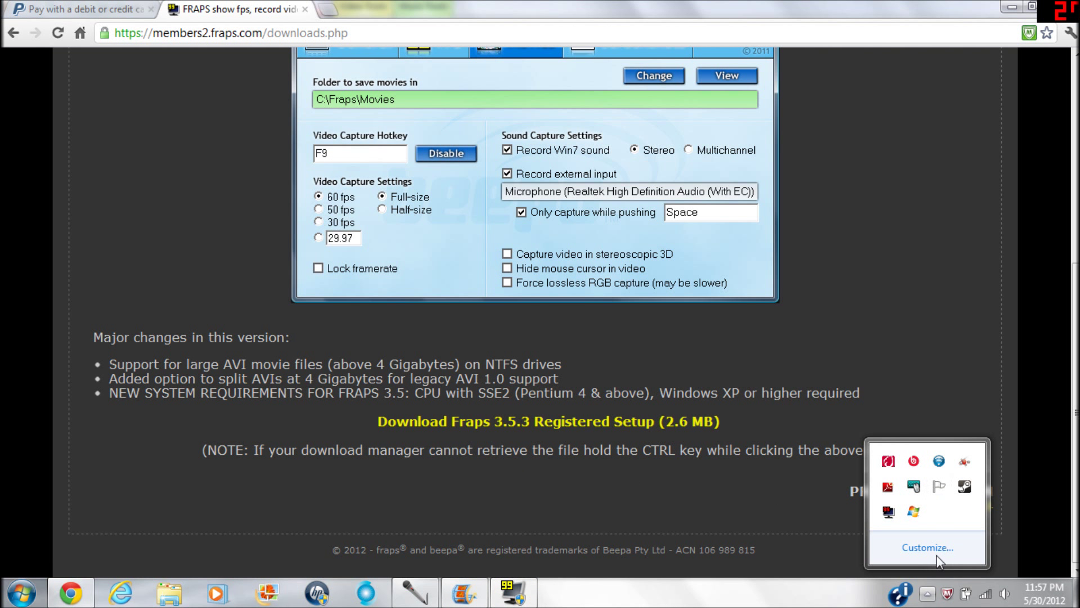
click(927, 594)
click(511, 592)
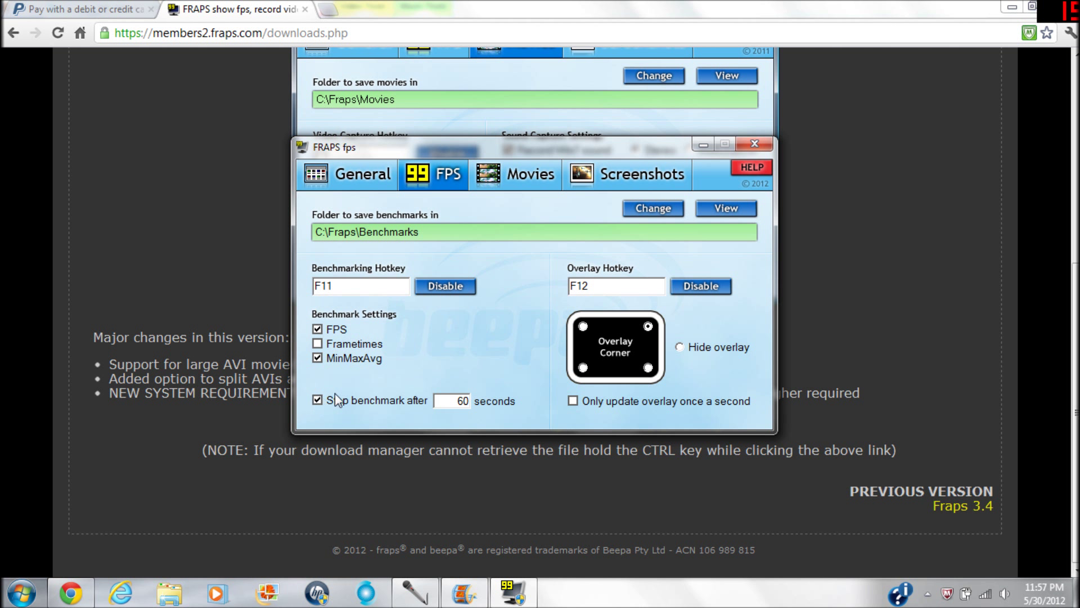
Try a benchmark stop time of 100000 seconds and set it back to 60 seconds.
double_click(463, 400)
text(100000)
double_click(447, 400)
text(60)
Review the Fraps movie, screenshot and FPS settings, ending on the screenshot settings.
click(536, 178)
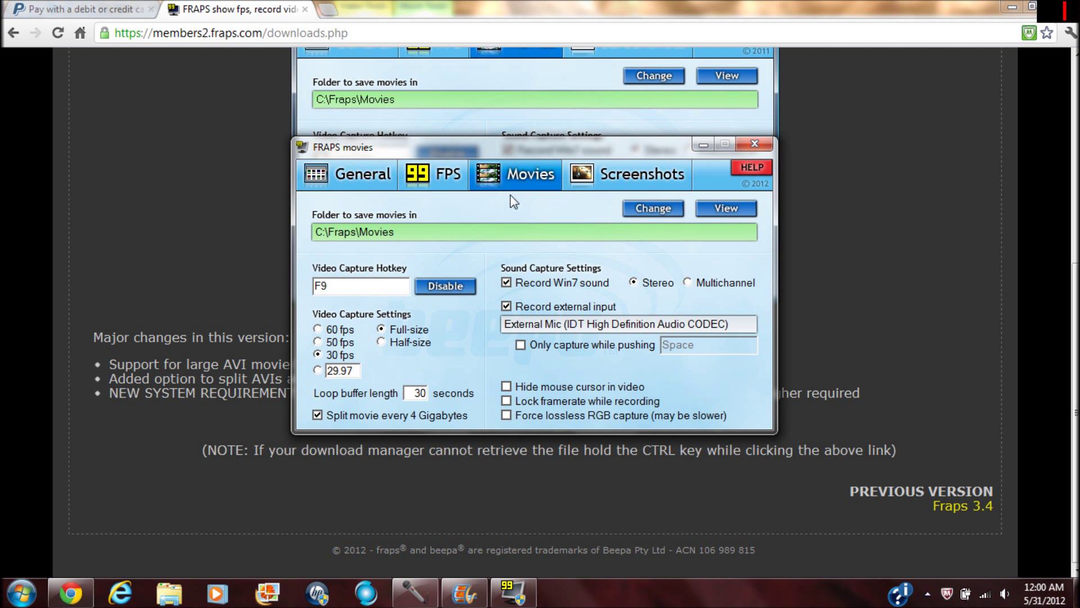
click(590, 186)
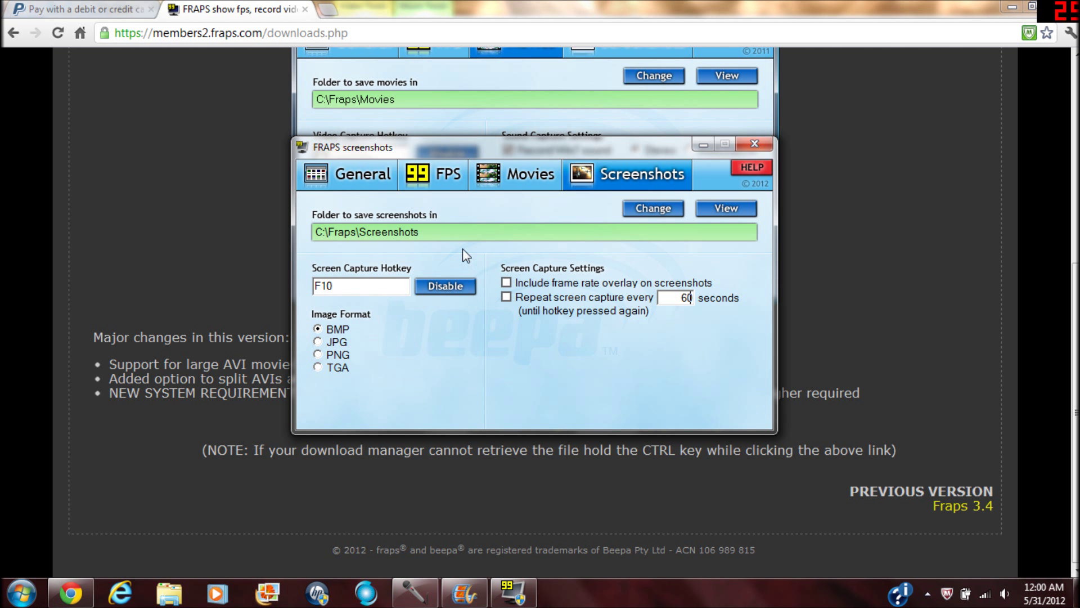
click(455, 188)
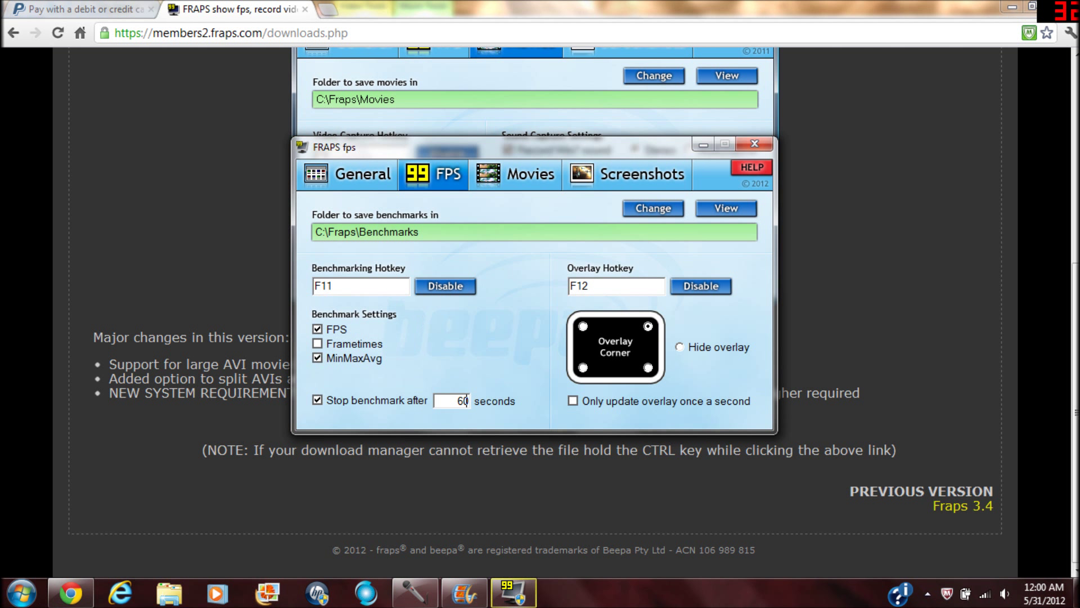
click(640, 171)
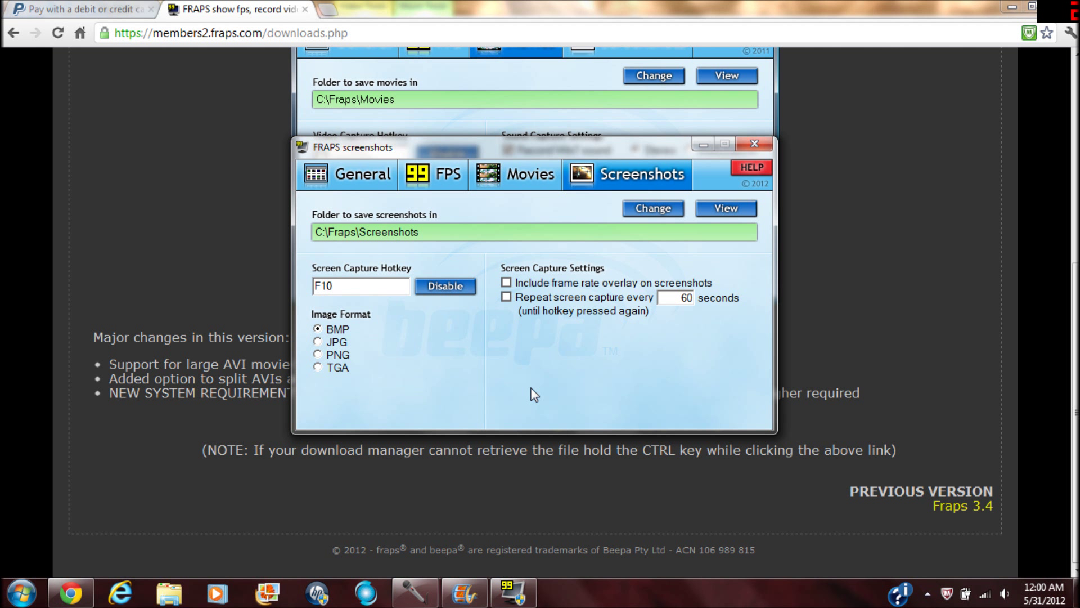
Go back to the Fraps movie settings and open the Youtube folder of the Videos library in Windows Explorer.
click(508, 177)
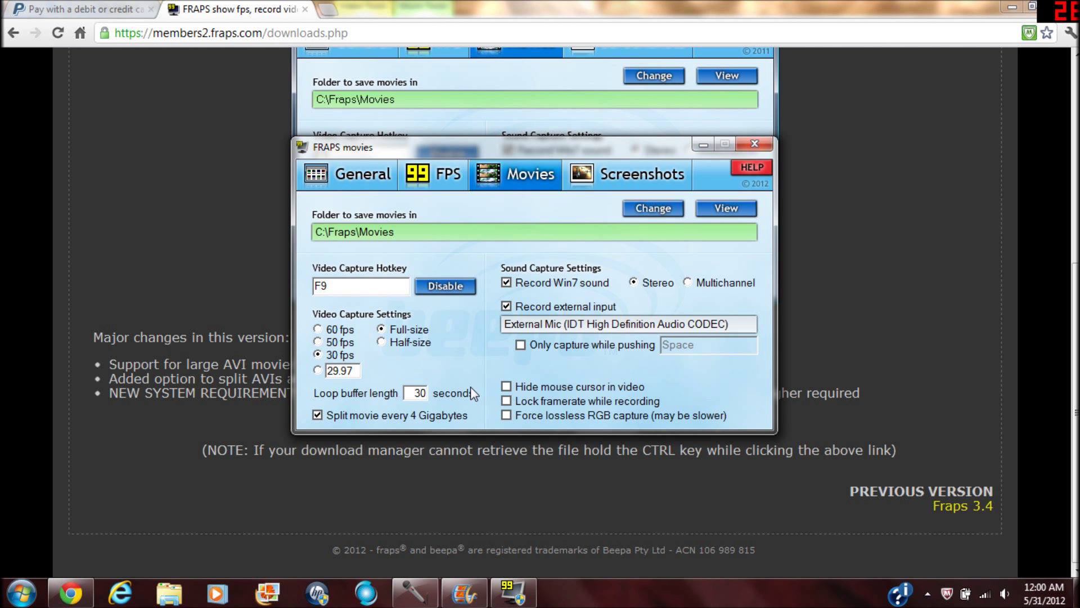
click(169, 593)
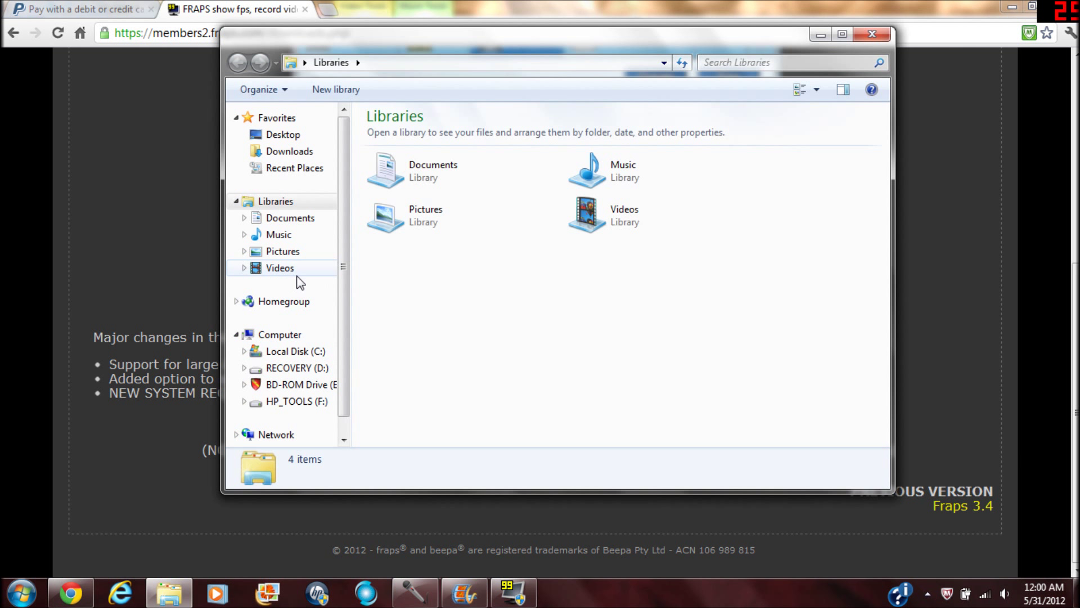
click(297, 275)
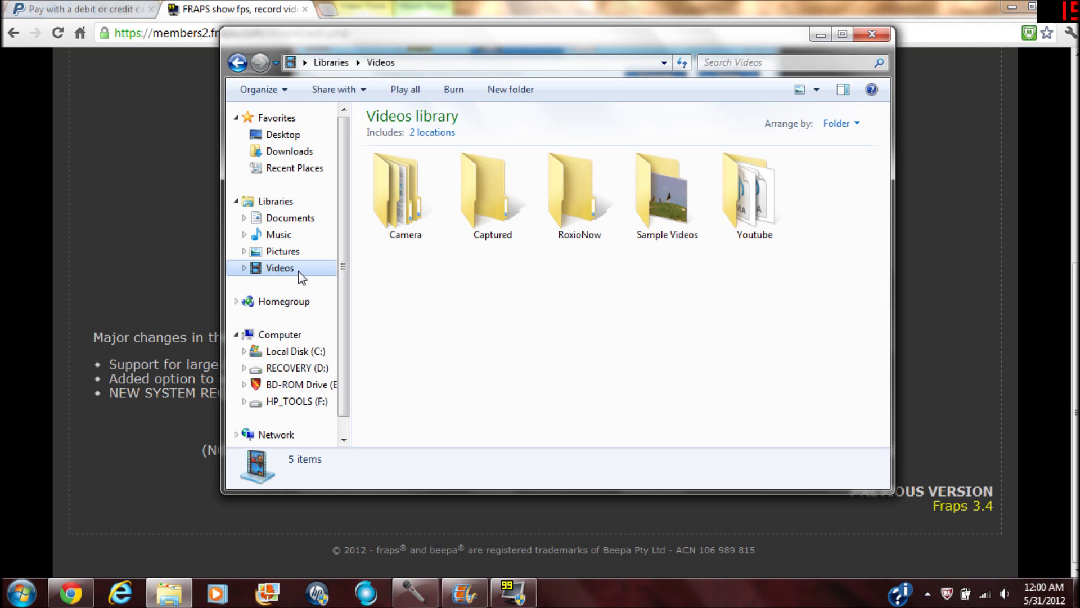
double_click(757, 212)
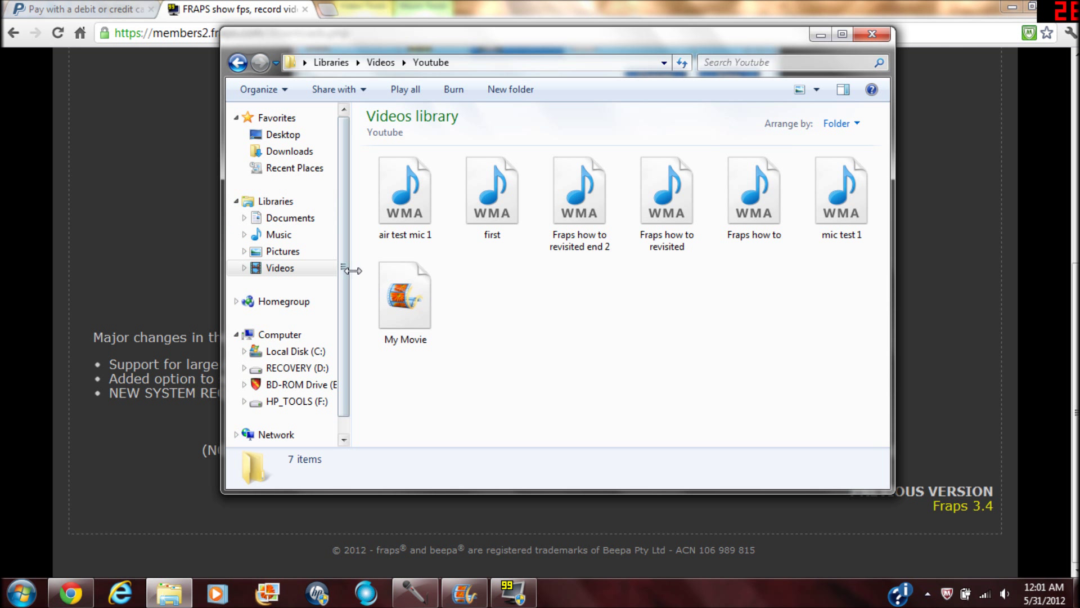
click(290, 269)
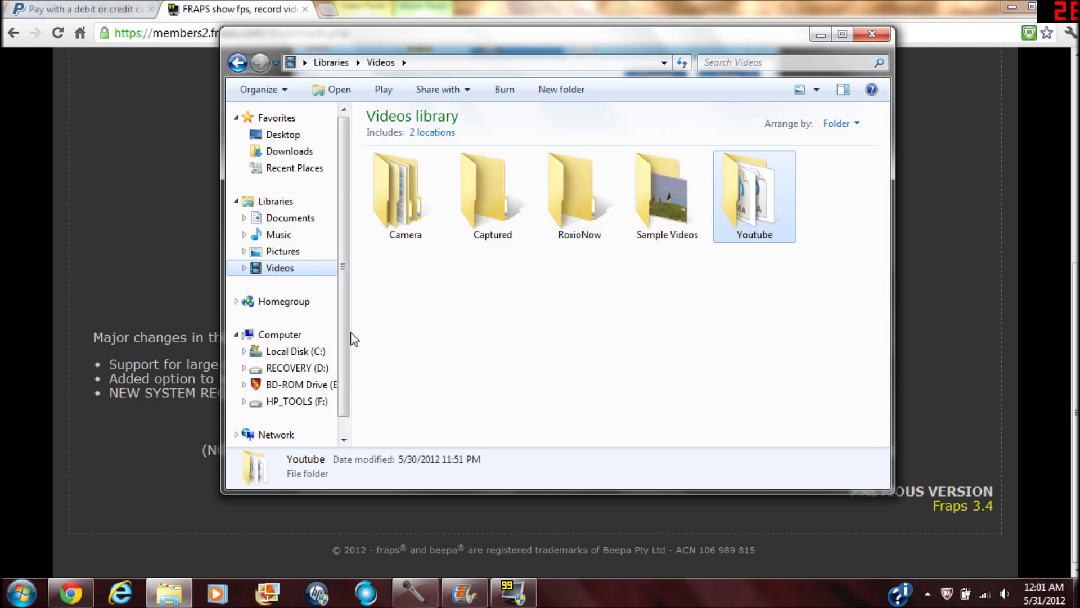
click(287, 351)
double_click(428, 204)
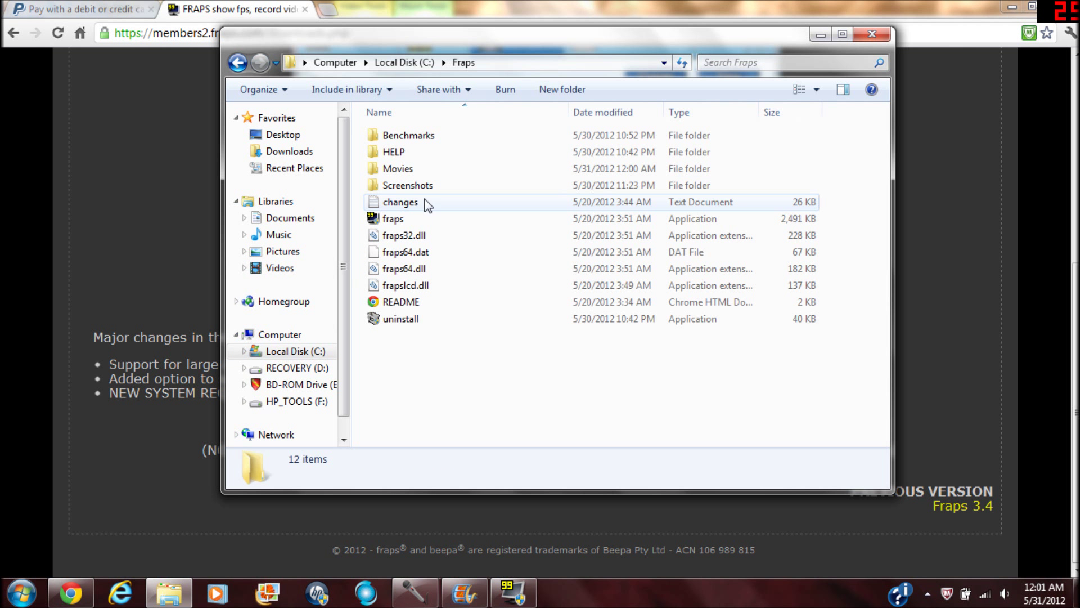
double_click(422, 168)
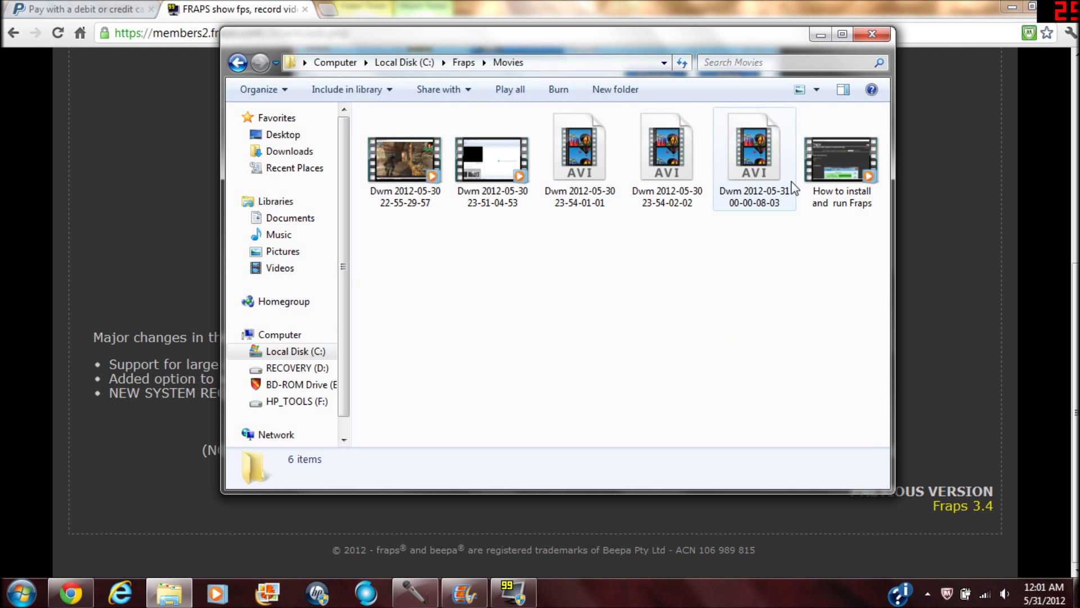
click(405, 163)
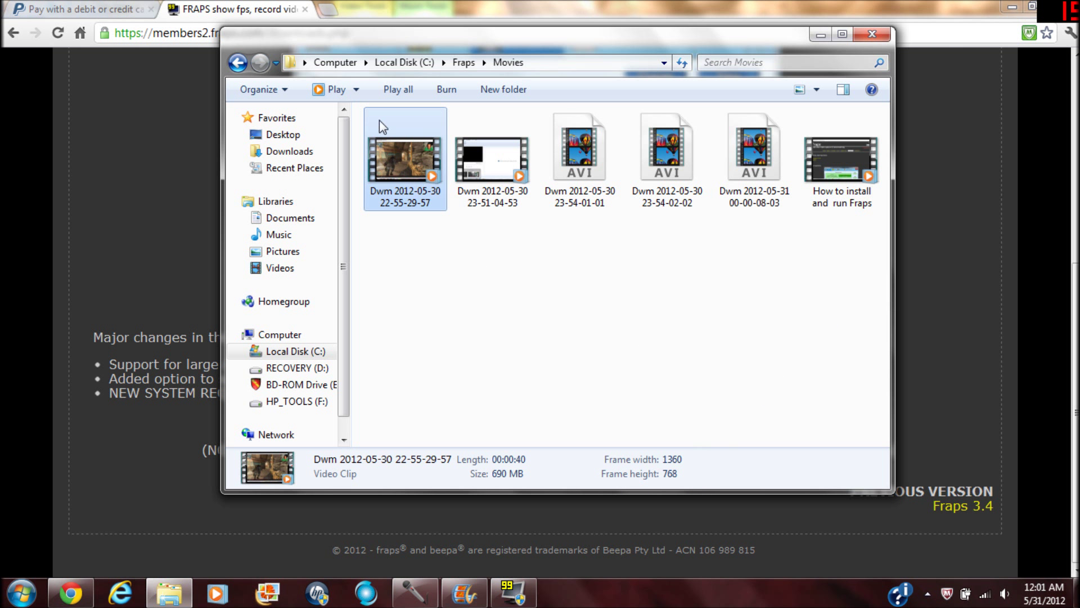
Switch to Windows Live Movie Maker, bring up Sound Recorder and reposition its window on the desktop.
click(464, 592)
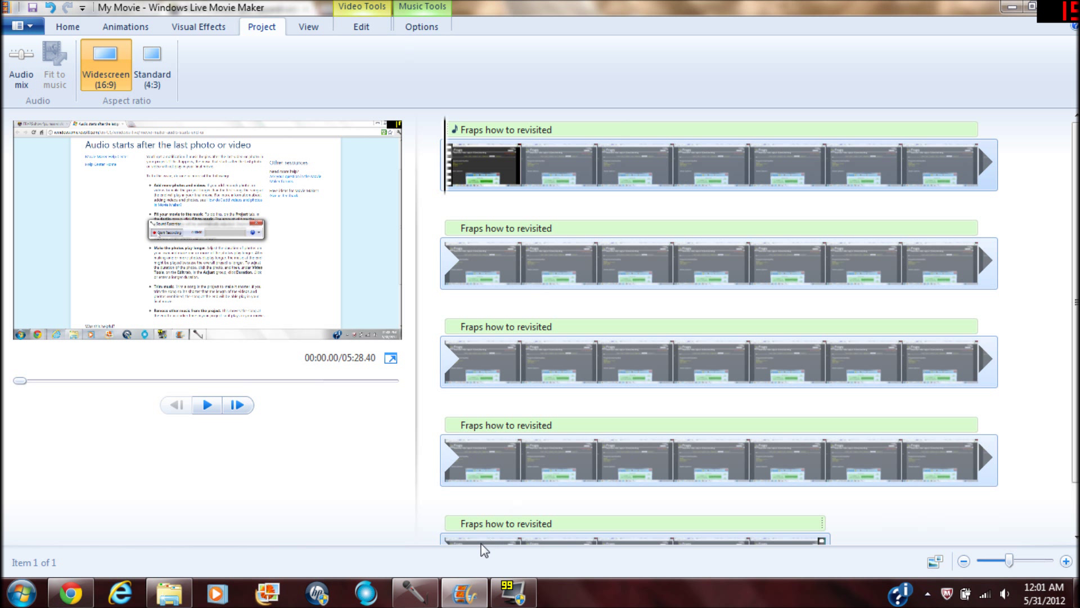
click(416, 592)
drag(518, 524, 511, 294)
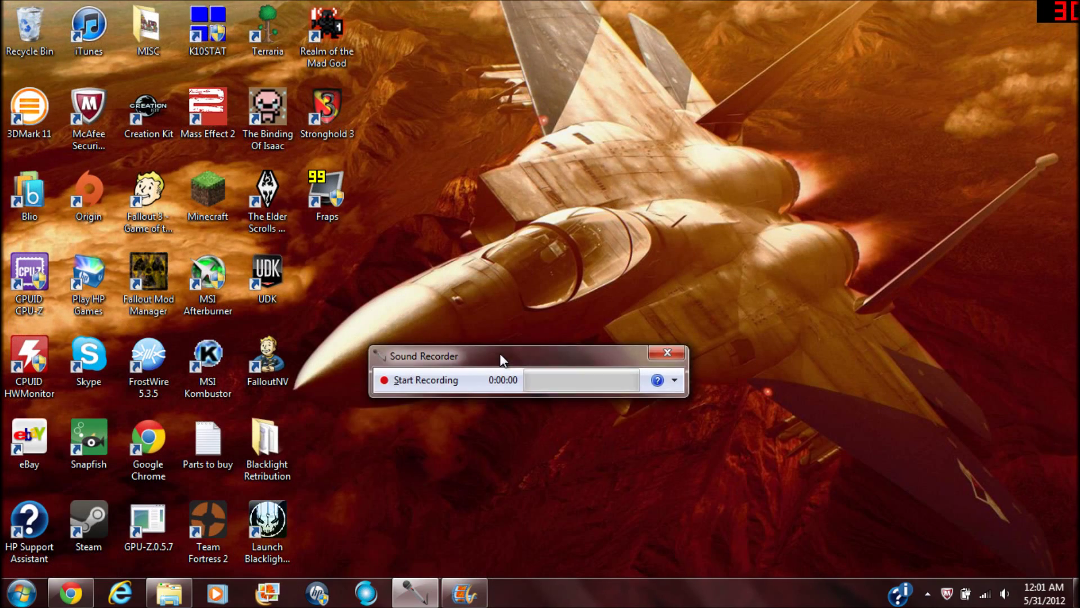
drag(502, 381, 480, 520)
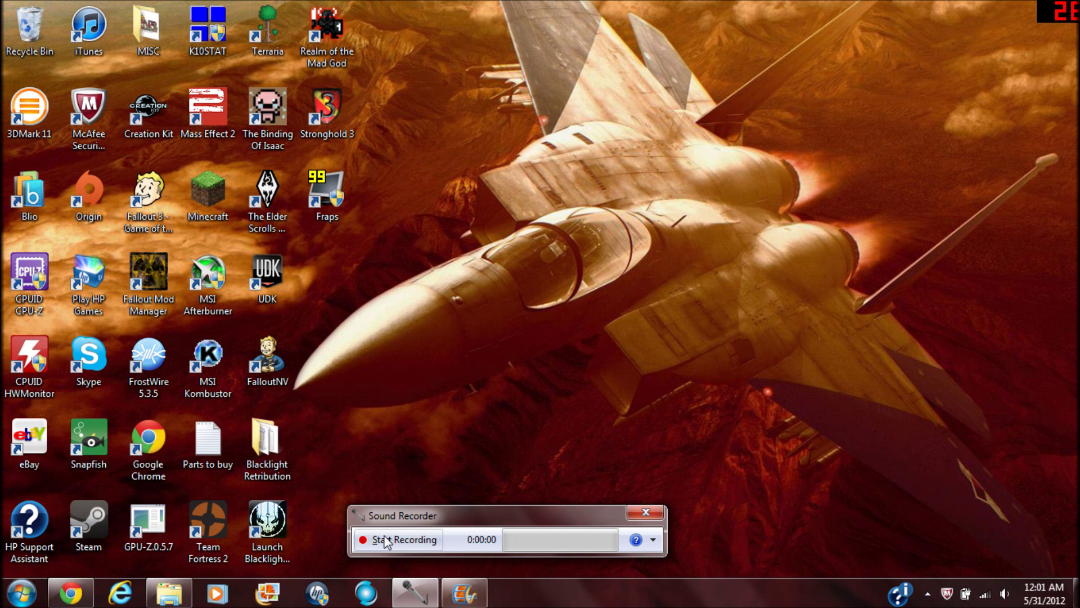
Look through the open Movie Maker, Fraps Movies folder and Chrome windows, ending on the Movie Maker project.
click(464, 593)
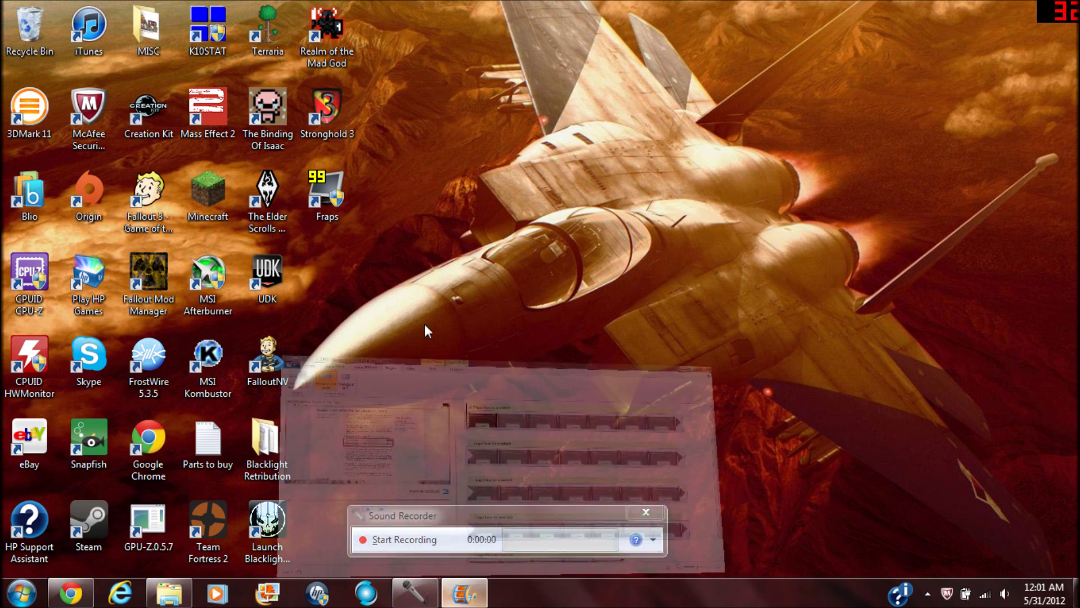
click(169, 592)
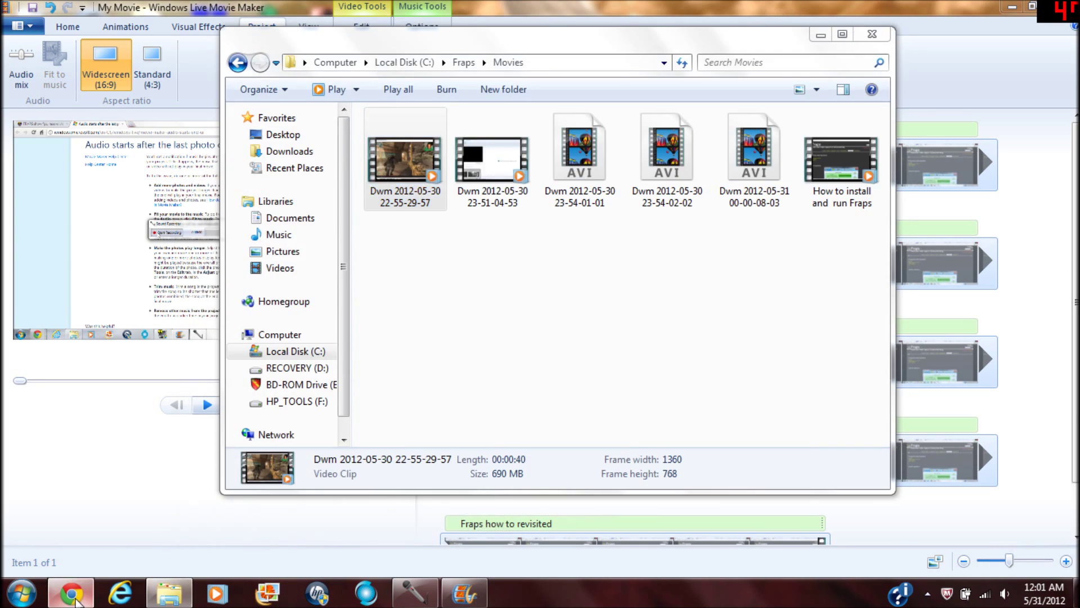
click(70, 593)
click(466, 596)
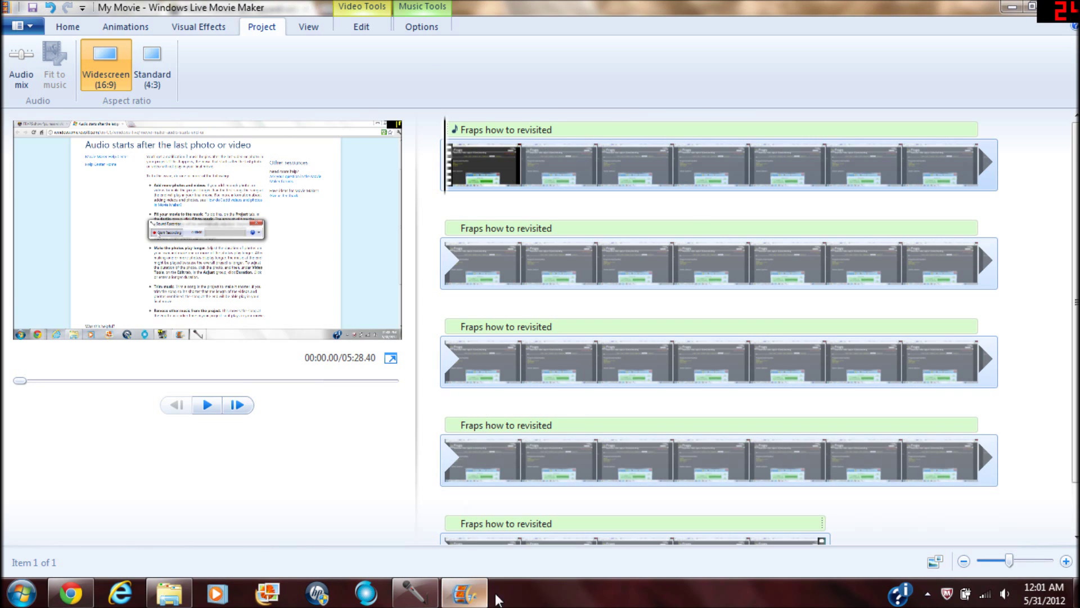
Show Sound Recorder over the Movie Maker project and look it up in the Windows search with "record".
click(400, 601)
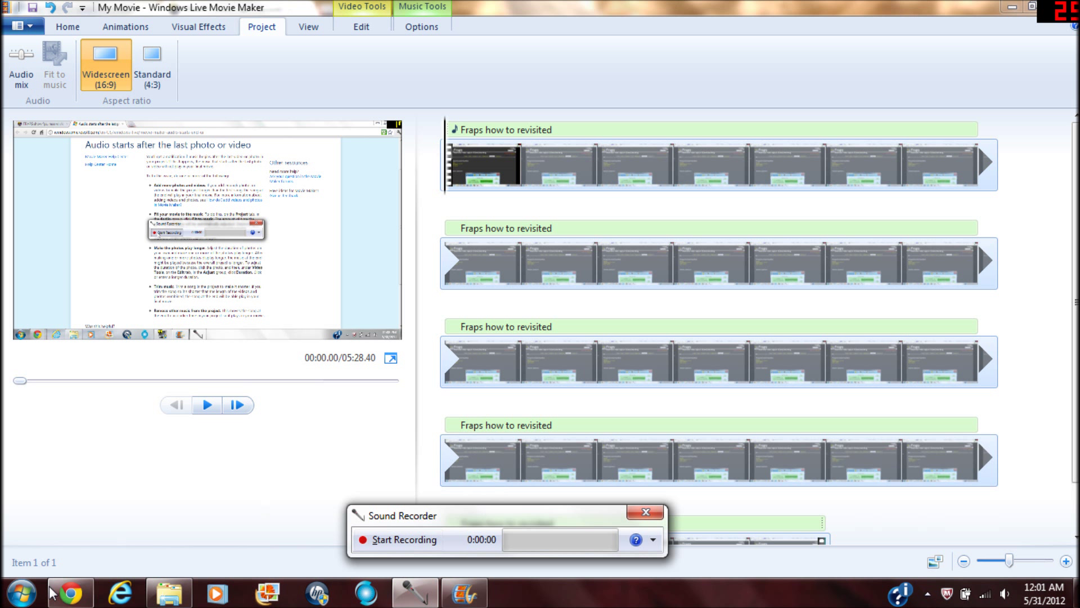
click(22, 592)
text(record)
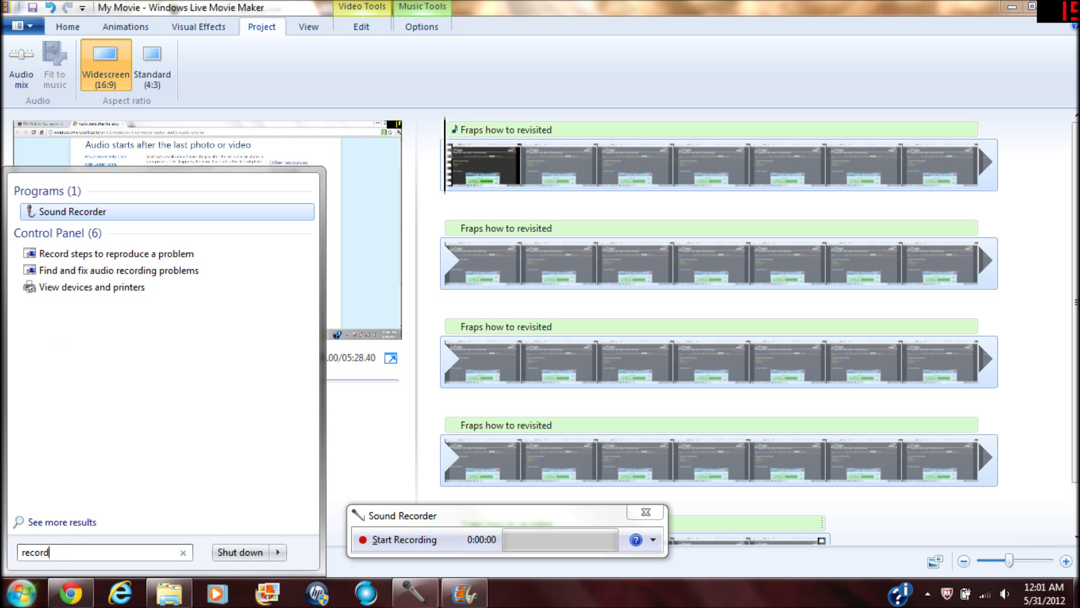
click(413, 101)
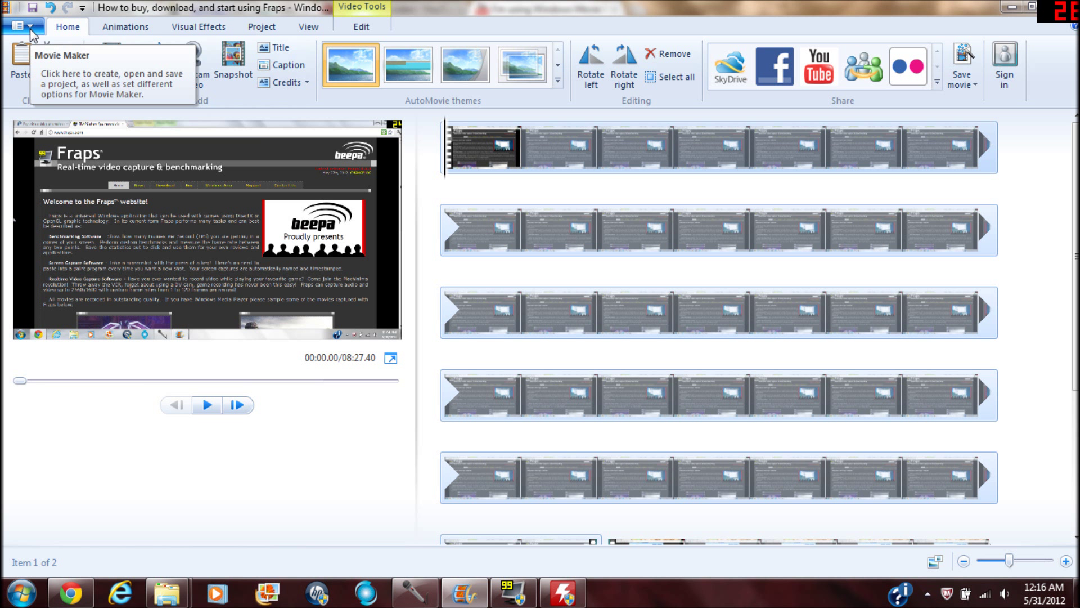
Save the movie with the recommended project setting as "How to buy, download, and start using Fraps", Windows Media Video, in the Youtube folder.
click(29, 27)
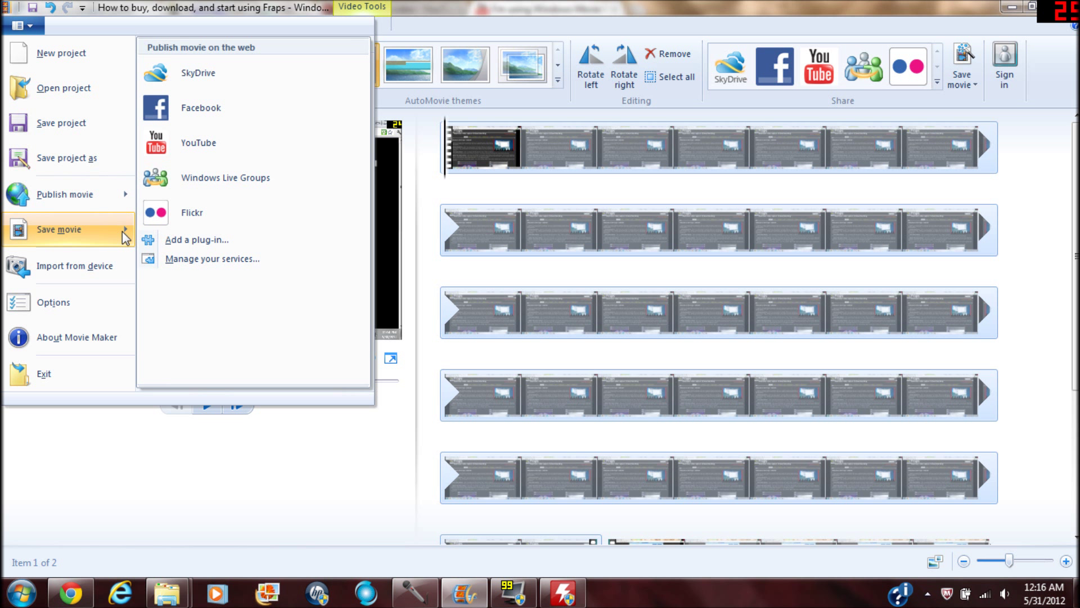
mouse_move(125, 236)
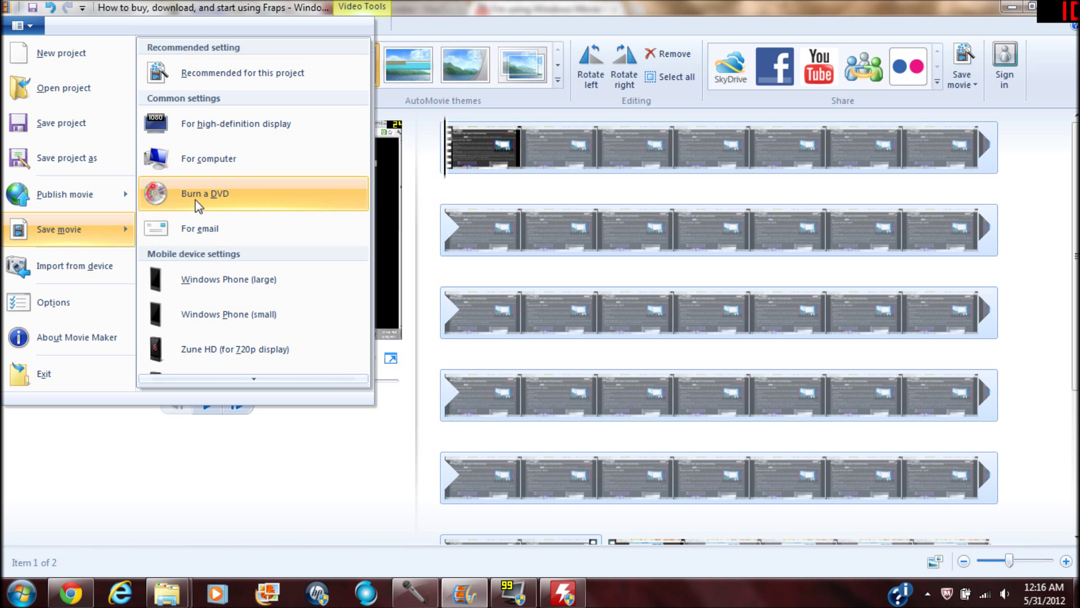
click(275, 84)
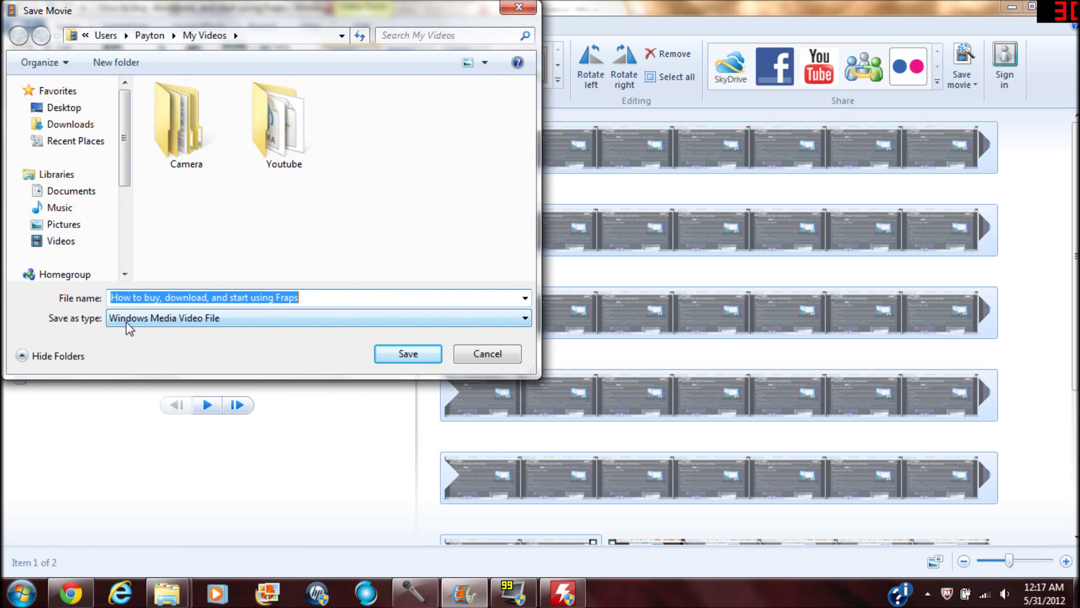
double_click(290, 148)
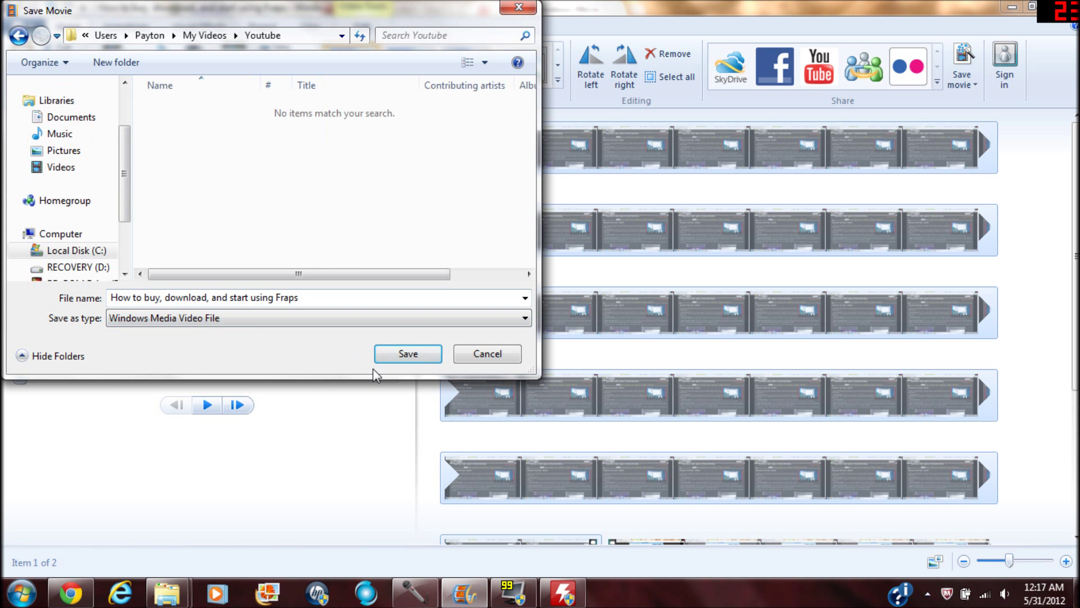
click(384, 355)
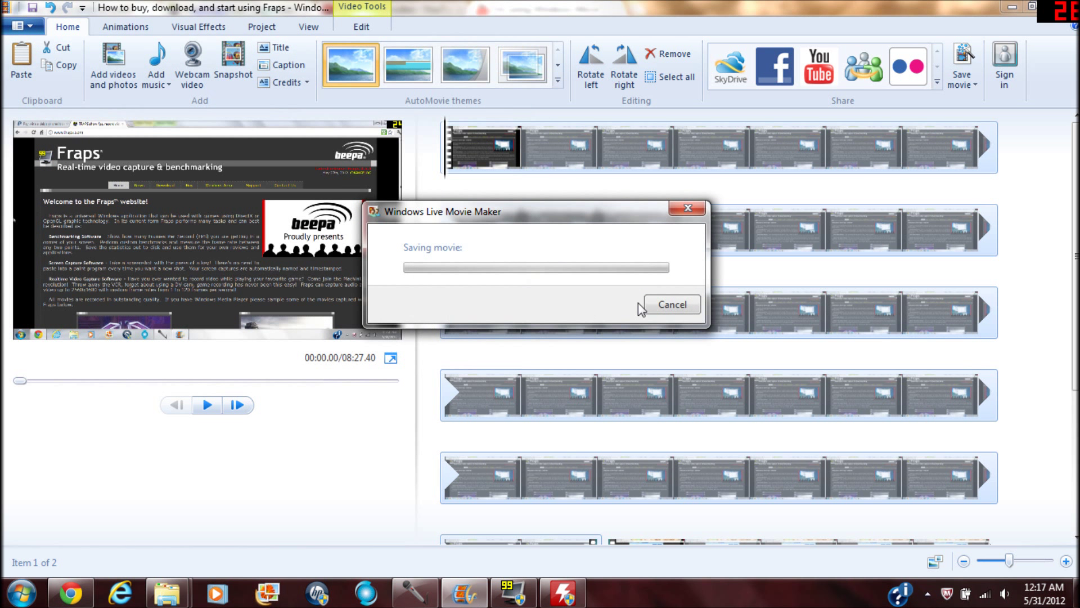